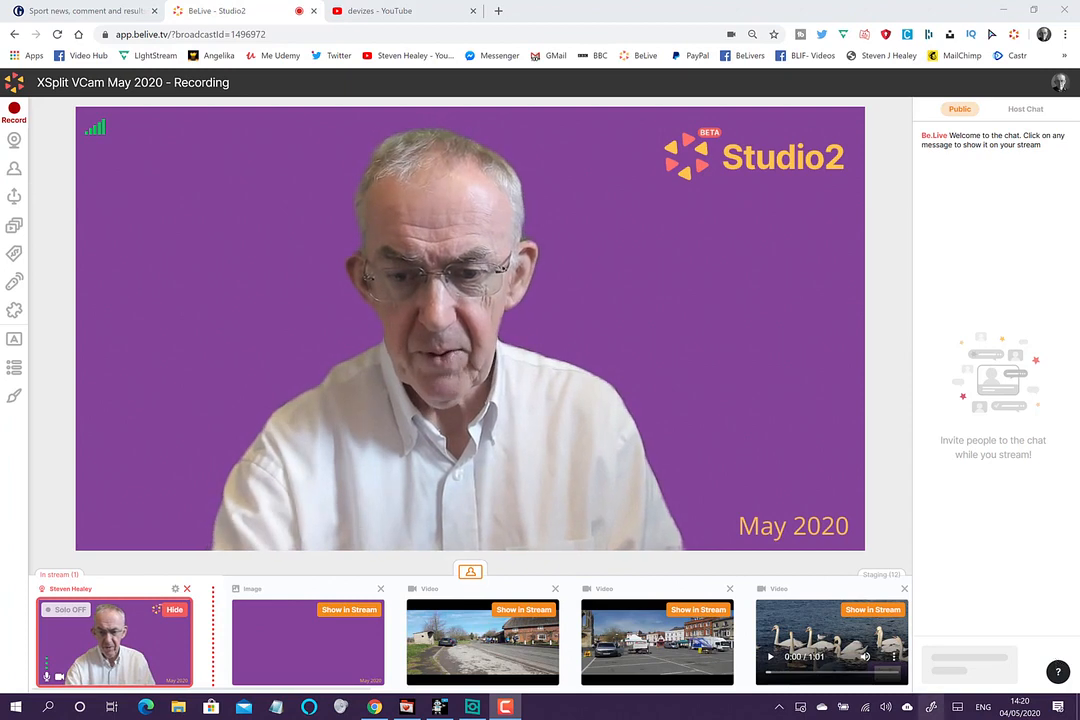
Step: Switch to XSplit VCam, cancel adding a webpage, restore the original camera background, and return to the BeLive stream
left_click(489, 707)
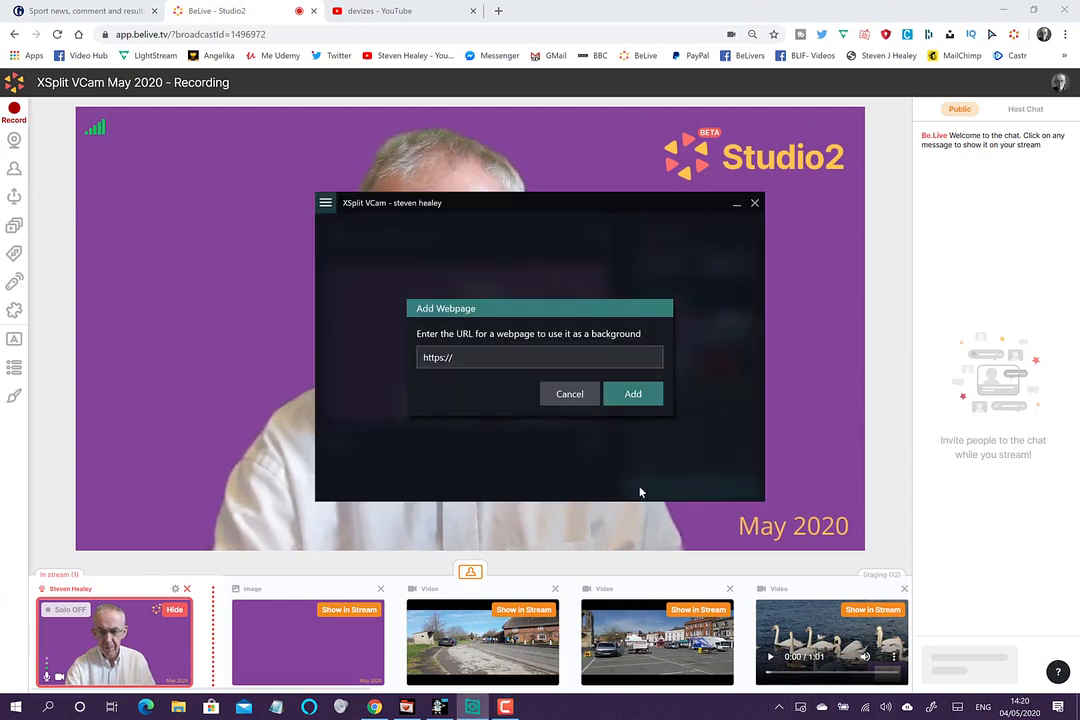
left_click(588, 396)
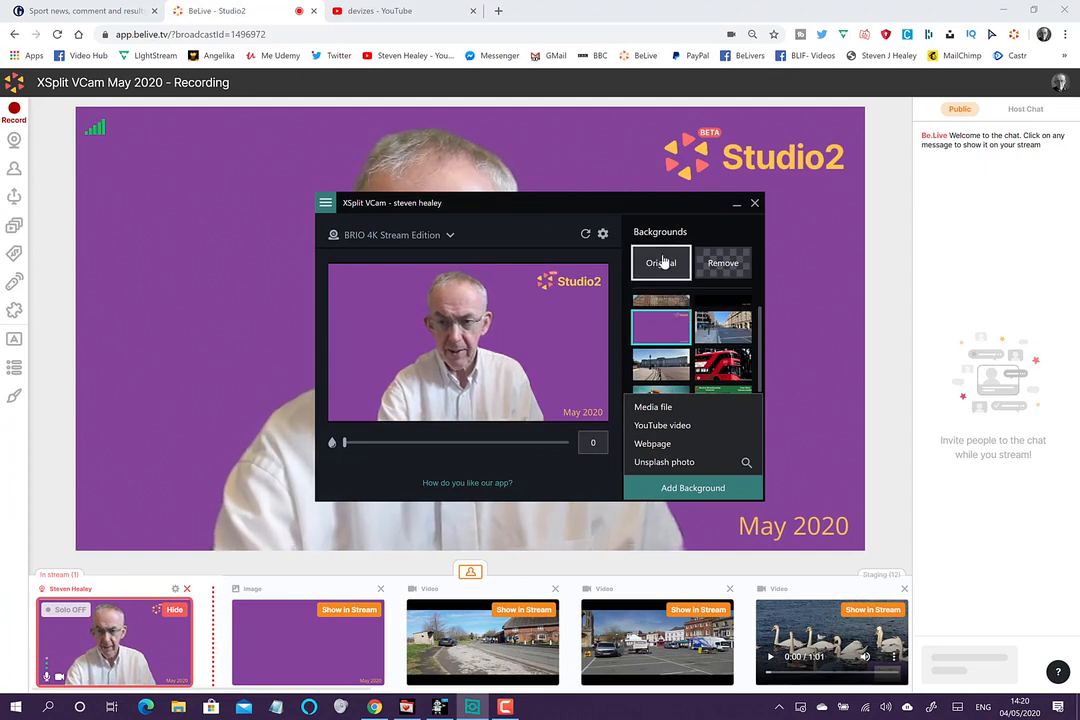
left_click(661, 262)
left_click(893, 302)
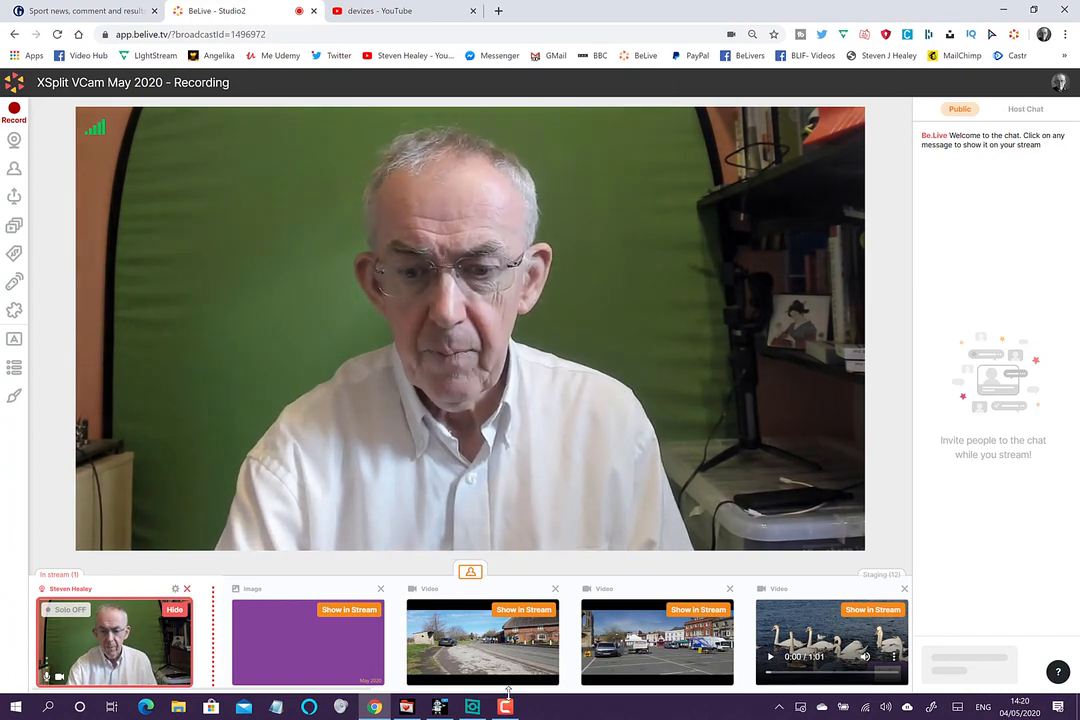
Step: Reopen XSplit VCam, apply the city street photo with traffic lights as the background, and return to BeLive
left_click(472, 706)
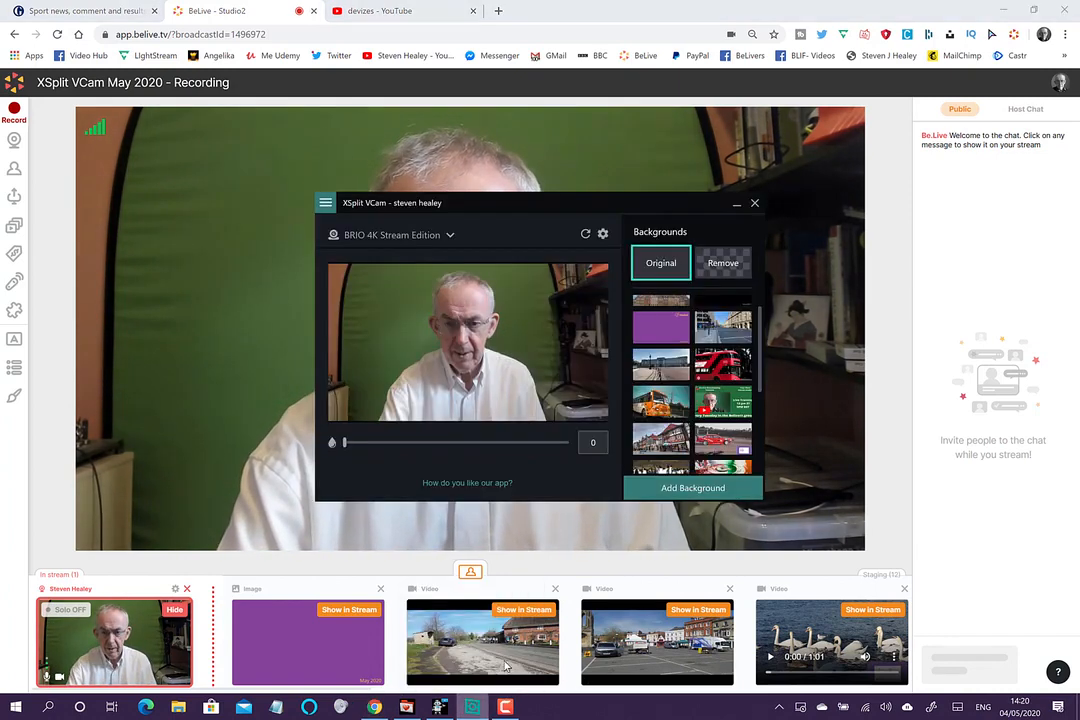
left_click(707, 326)
left_click(868, 340)
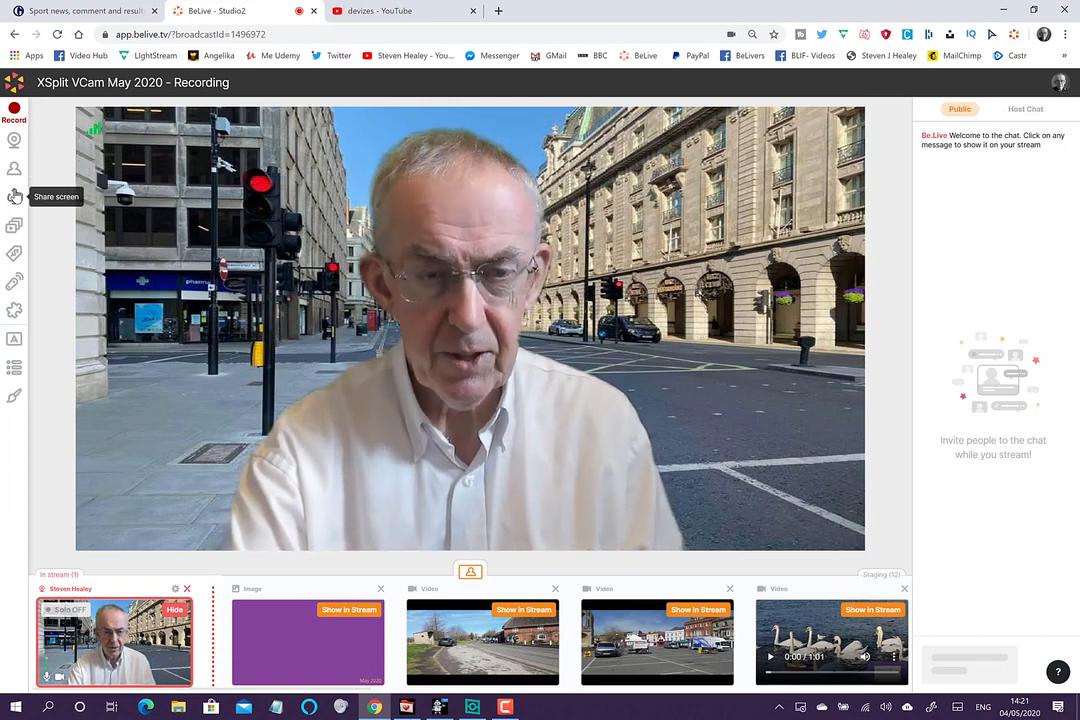
Step: Share the XSplit VCam application window with BeLive and show the shared screen in the stream
left_click(15, 196)
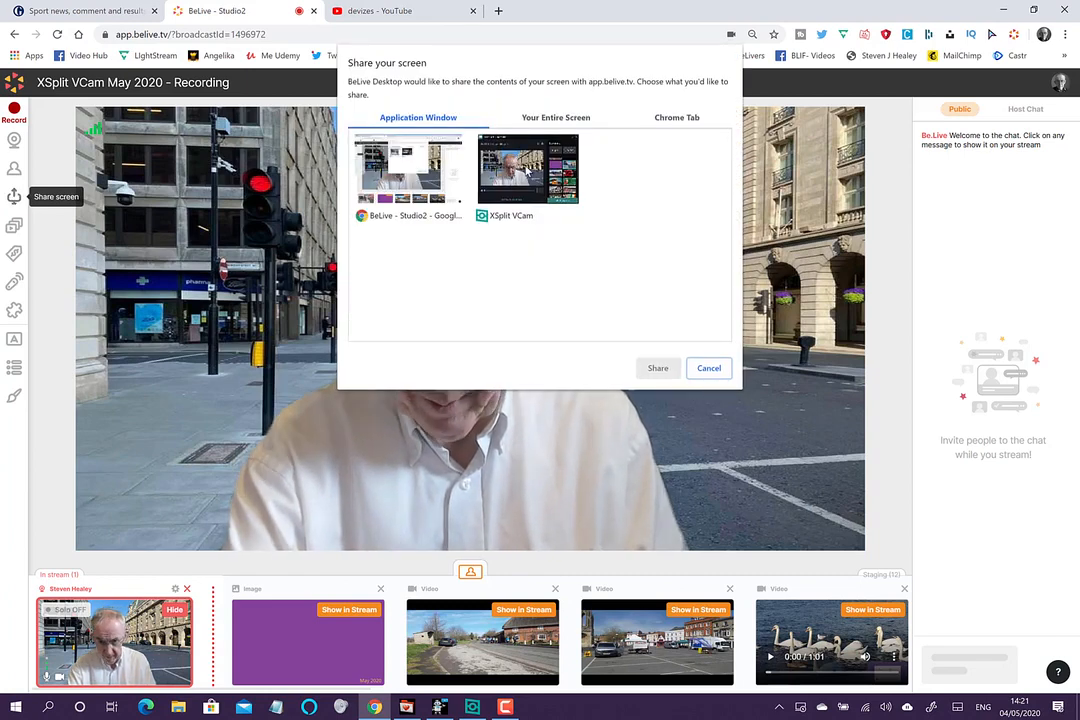
left_click(527, 172)
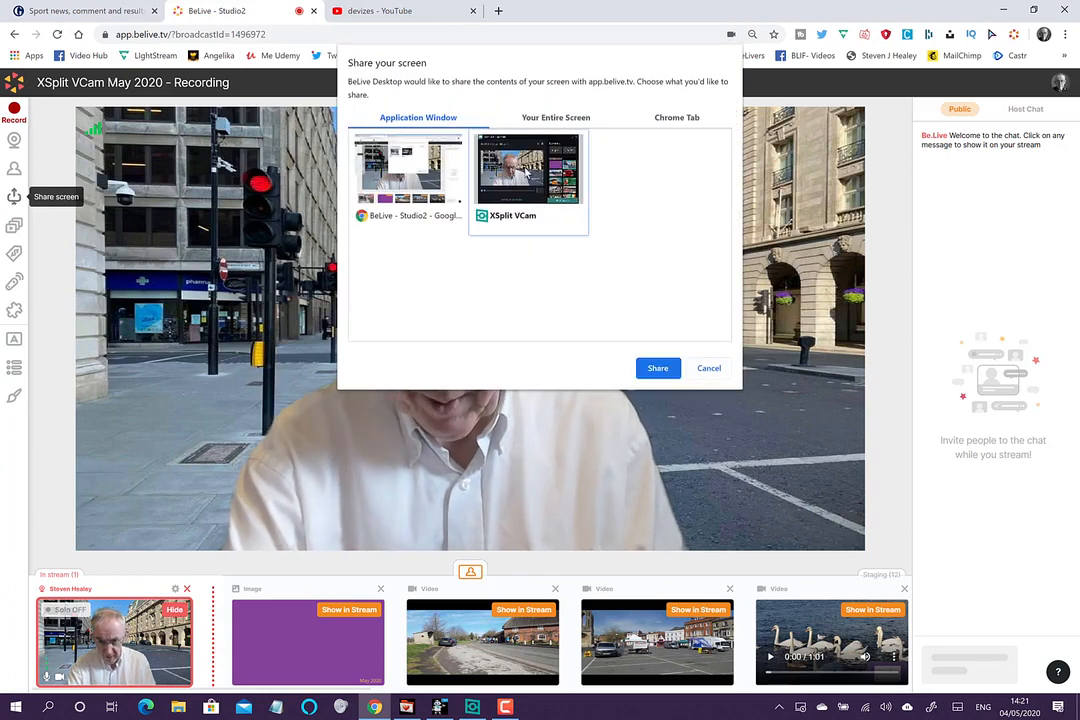
left_click(656, 369)
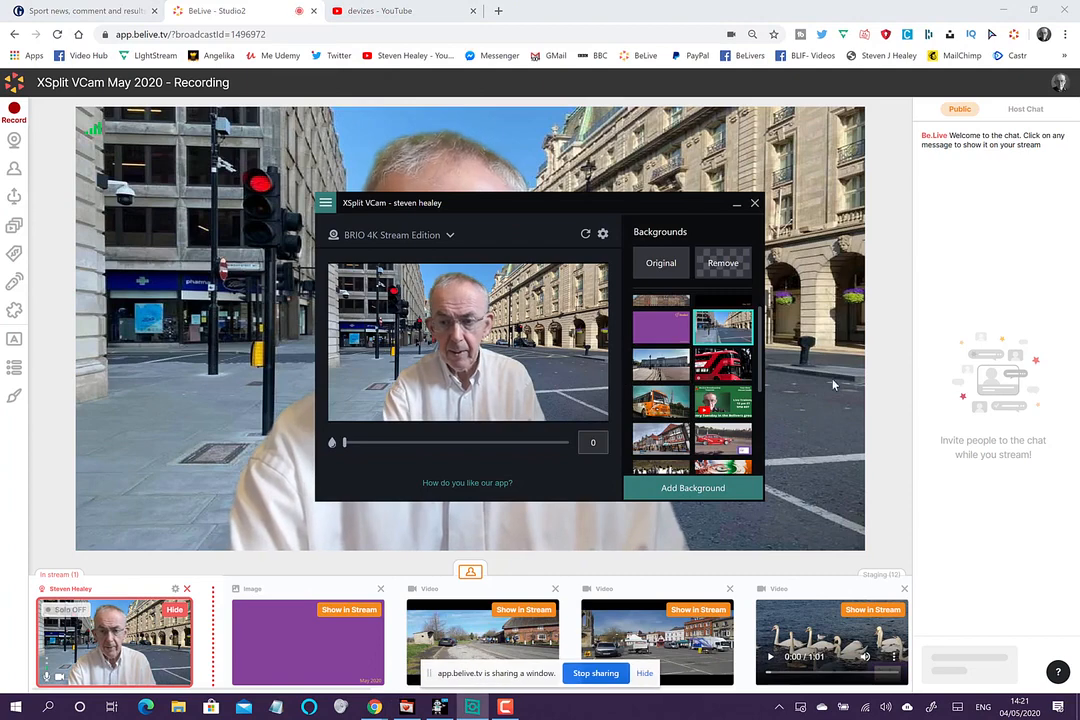
left_click(895, 372)
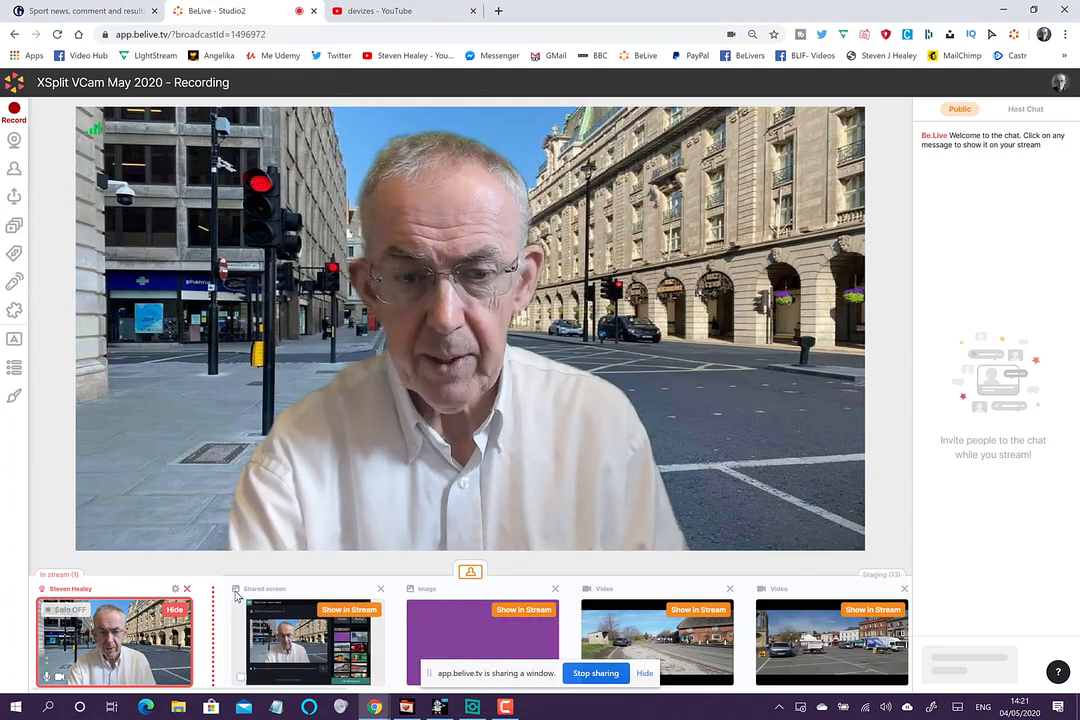
left_click(323, 610)
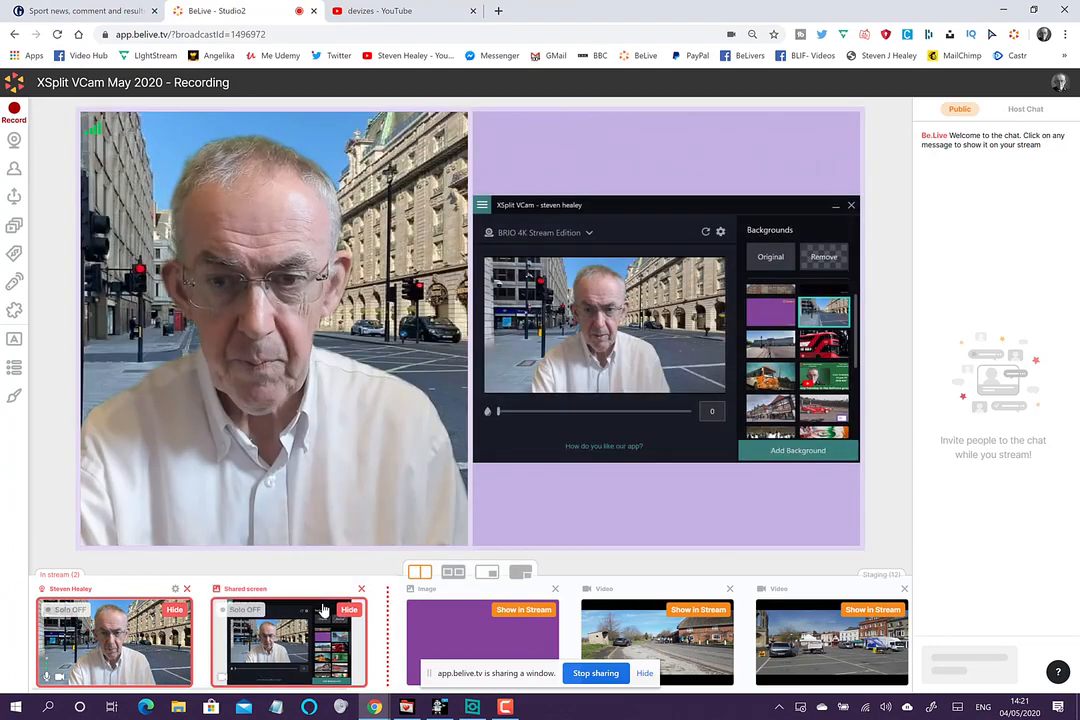
Step: Switch the stream to the framed side-by-side layout and apply the Classic theme
left_click(443, 573)
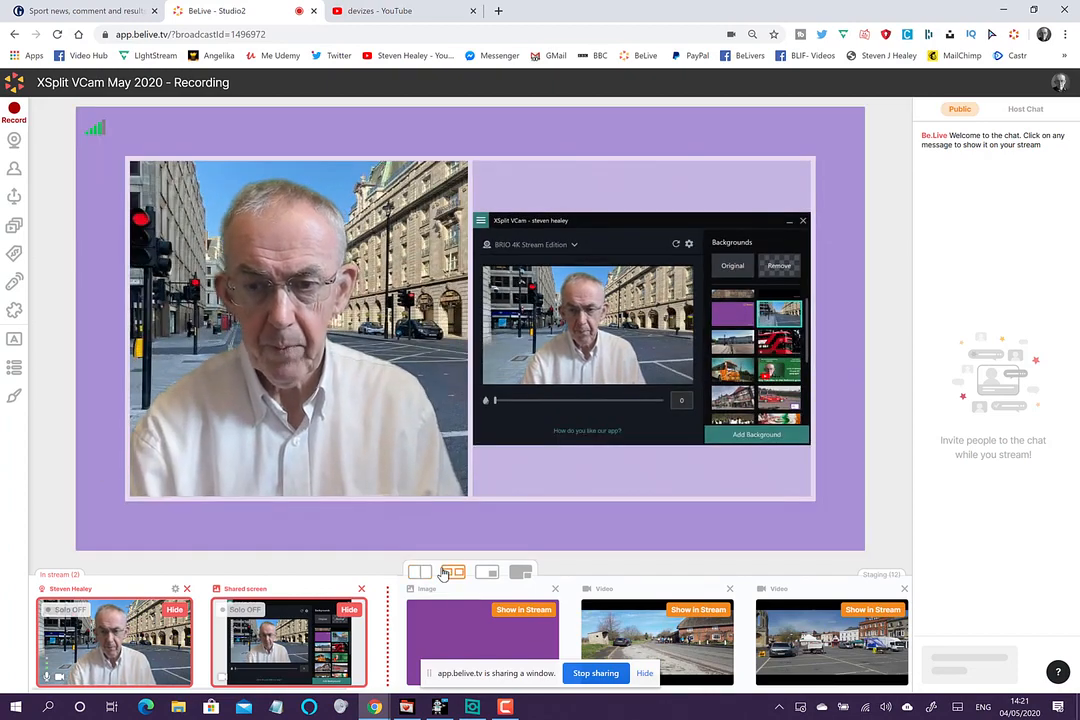
left_click(14, 395)
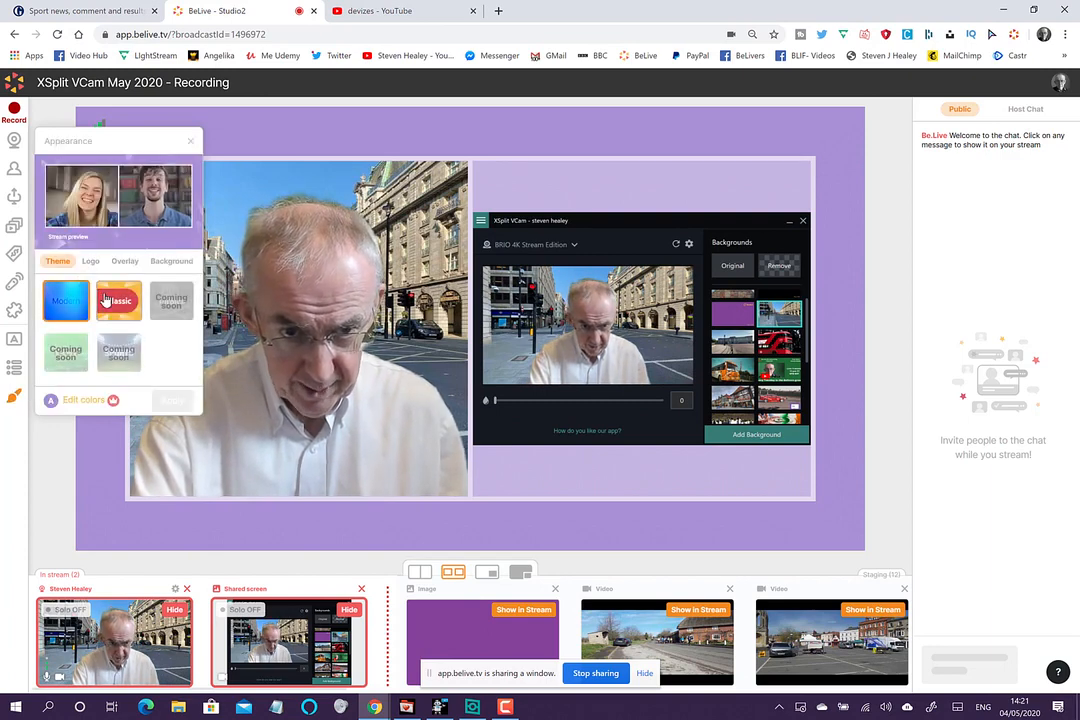
left_click(105, 298)
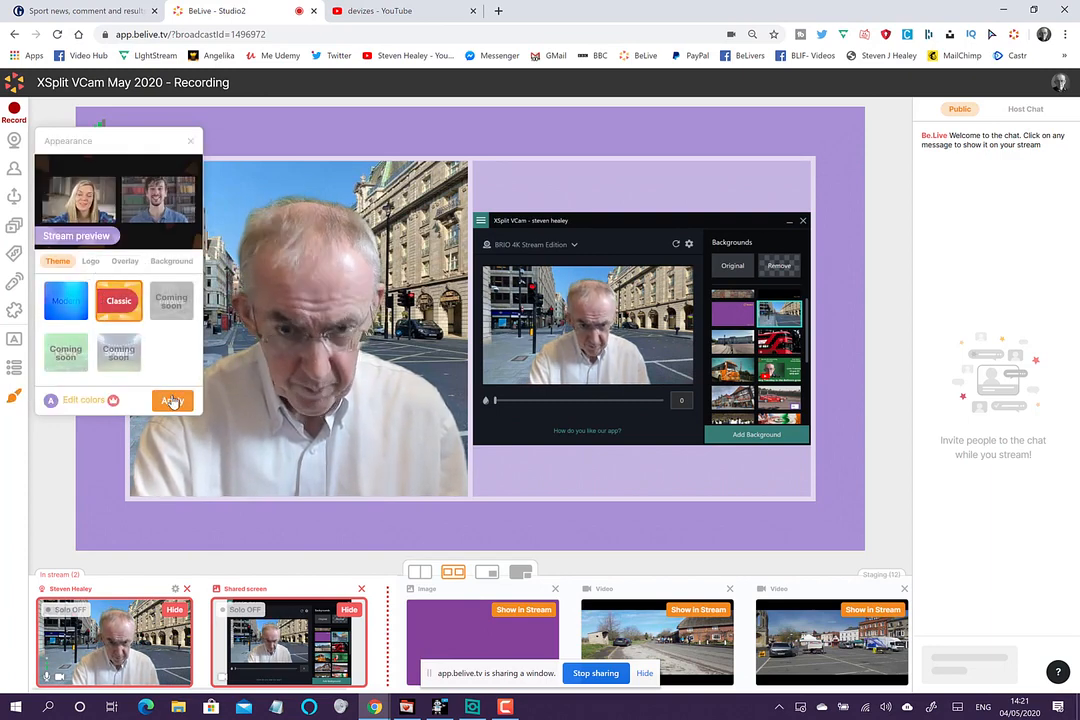
left_click(172, 400)
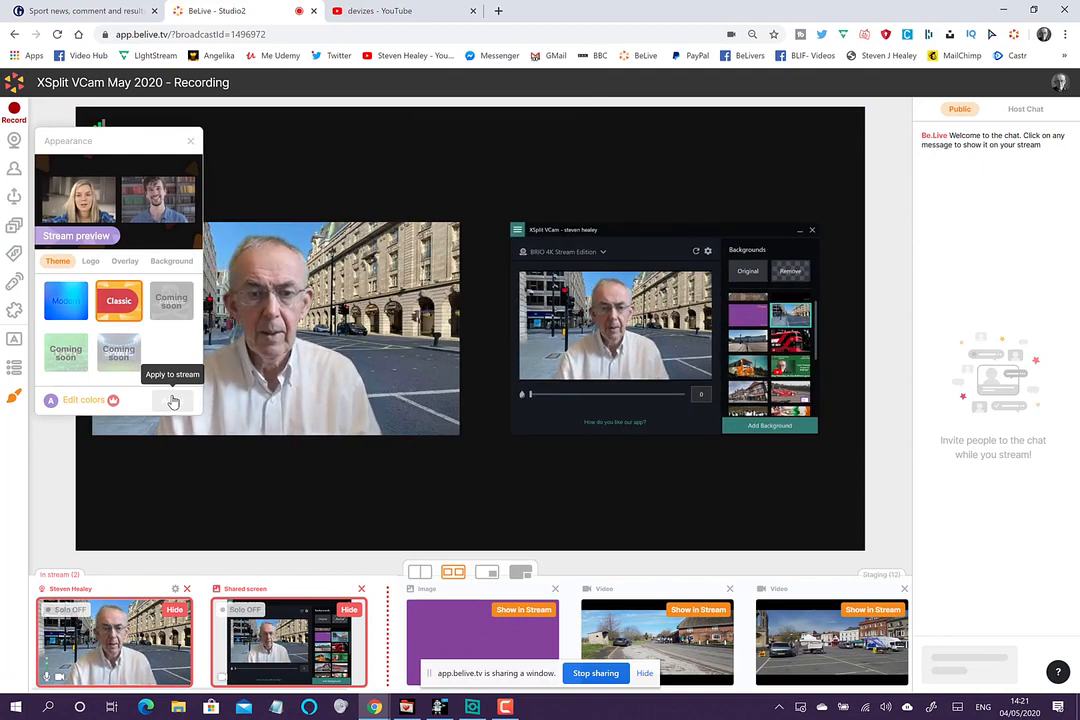
left_click(65, 470)
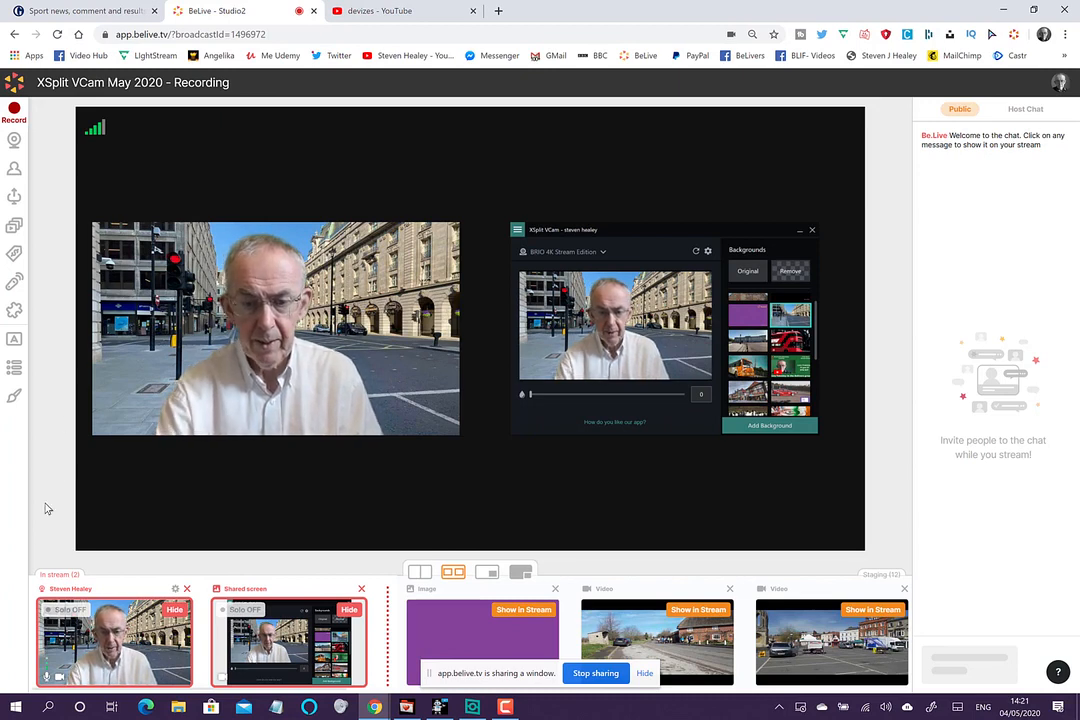
Step: Switch to XSplit VCam, move its window clear of the camera picture, and apply the orange bus background
left_click(472, 707)
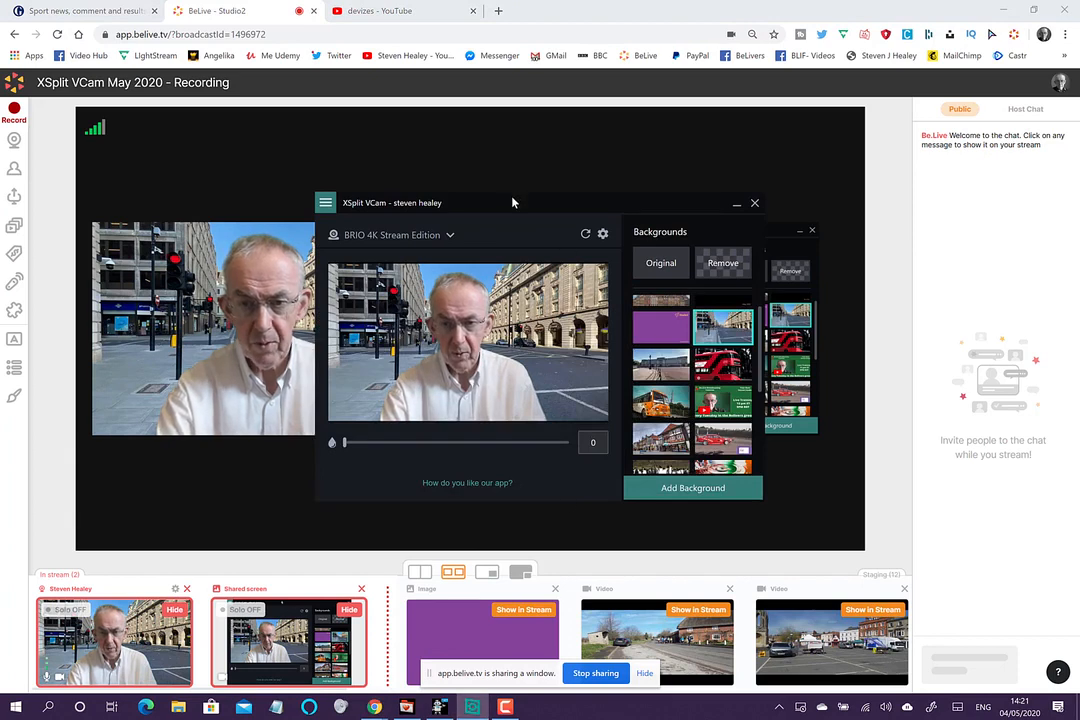
left_click_drag(512, 202, 704, 195)
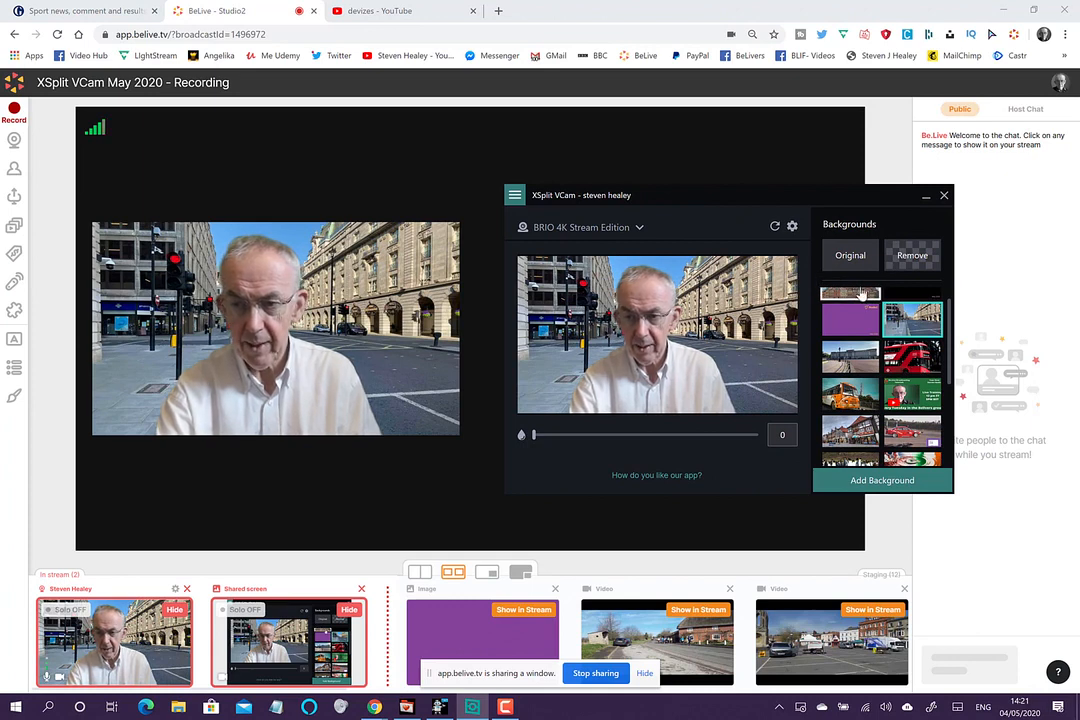
scroll(856, 330, "down", 2)
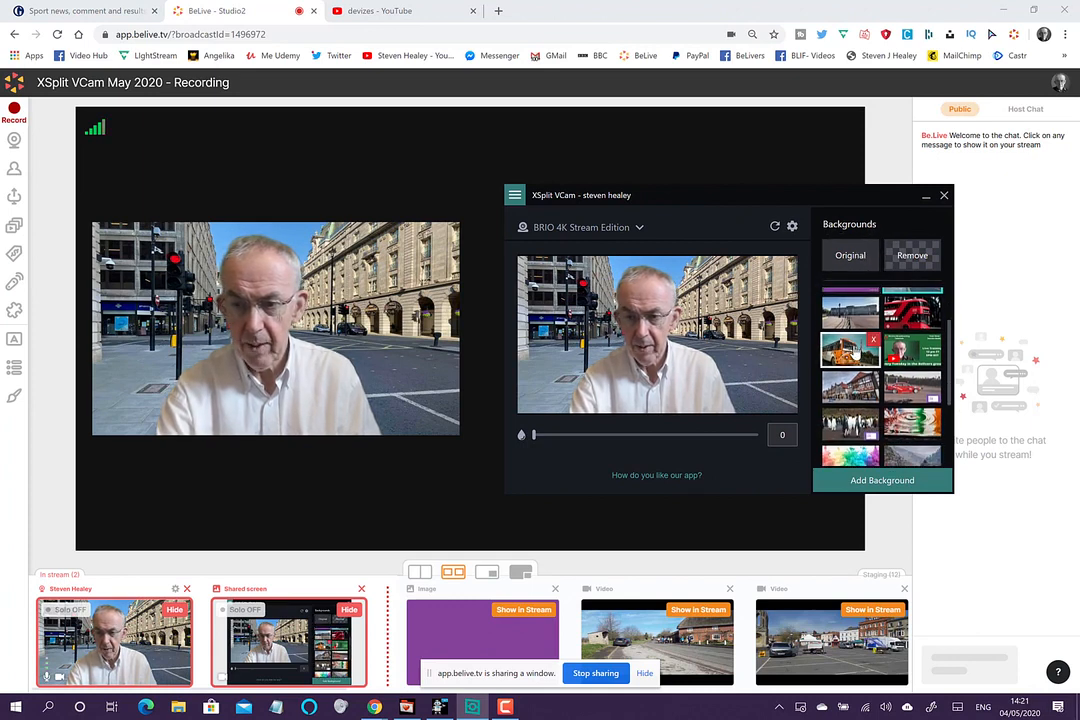
left_click(855, 345)
scroll(856, 350, "down", 1)
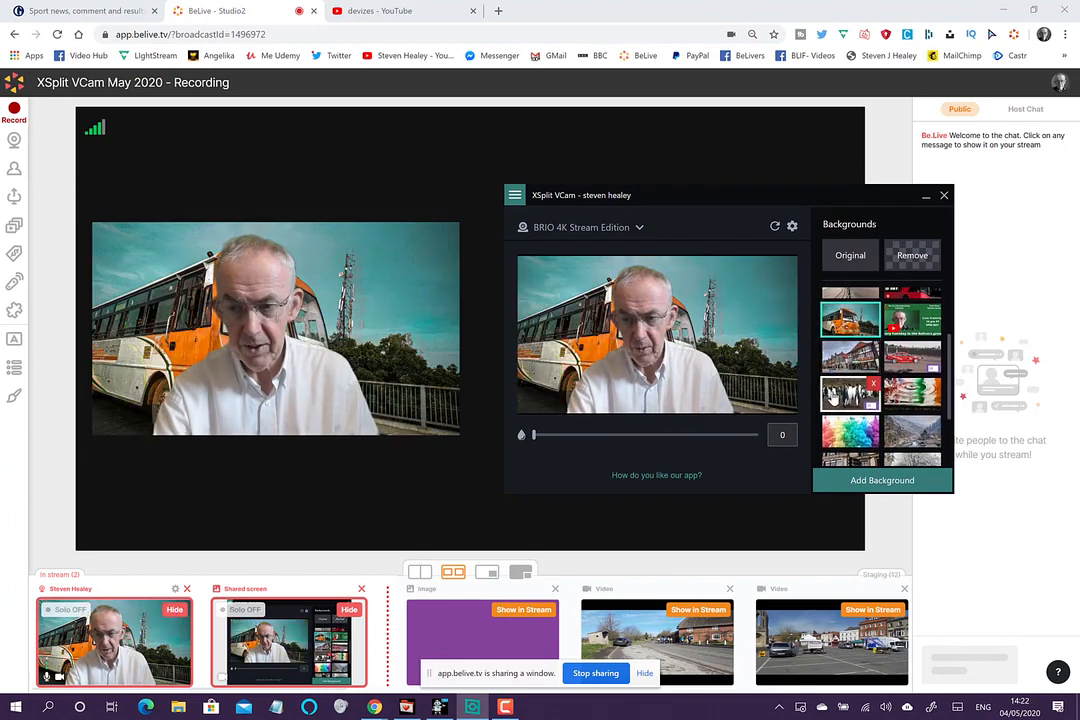
Step: Apply the penguin background, move the XSplit VCam window further aside, and replace the background with the white blossom tree
left_click(833, 398)
scroll(833, 398, "down", 2)
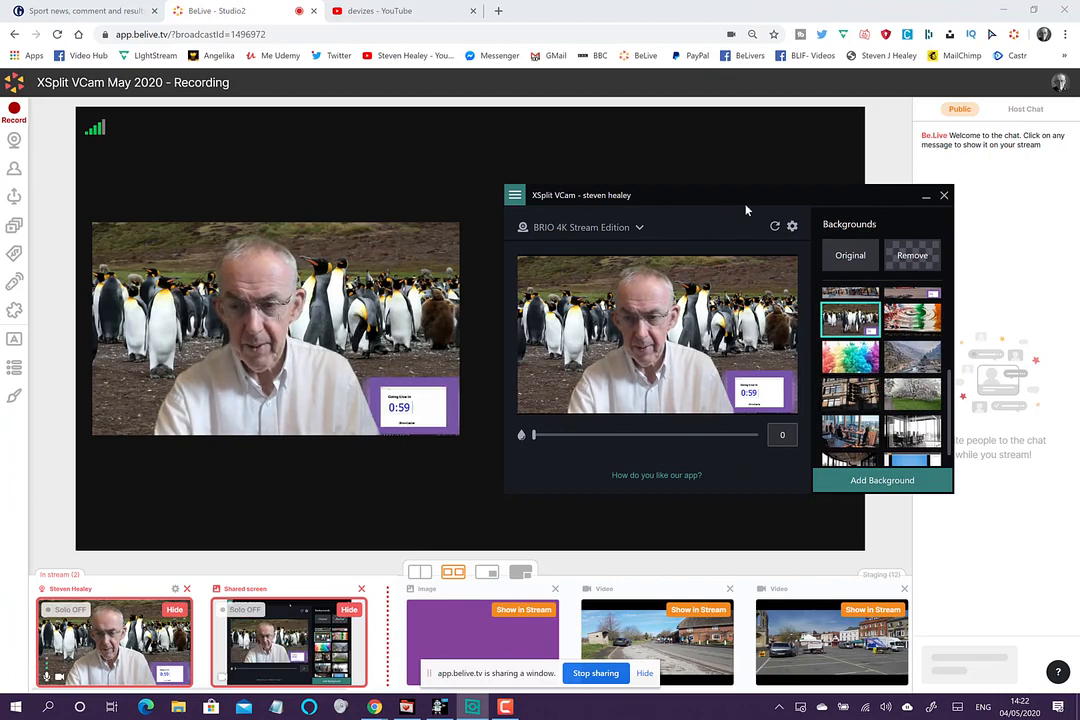
left_click_drag(731, 205, 889, 222)
left_click(1014, 405)
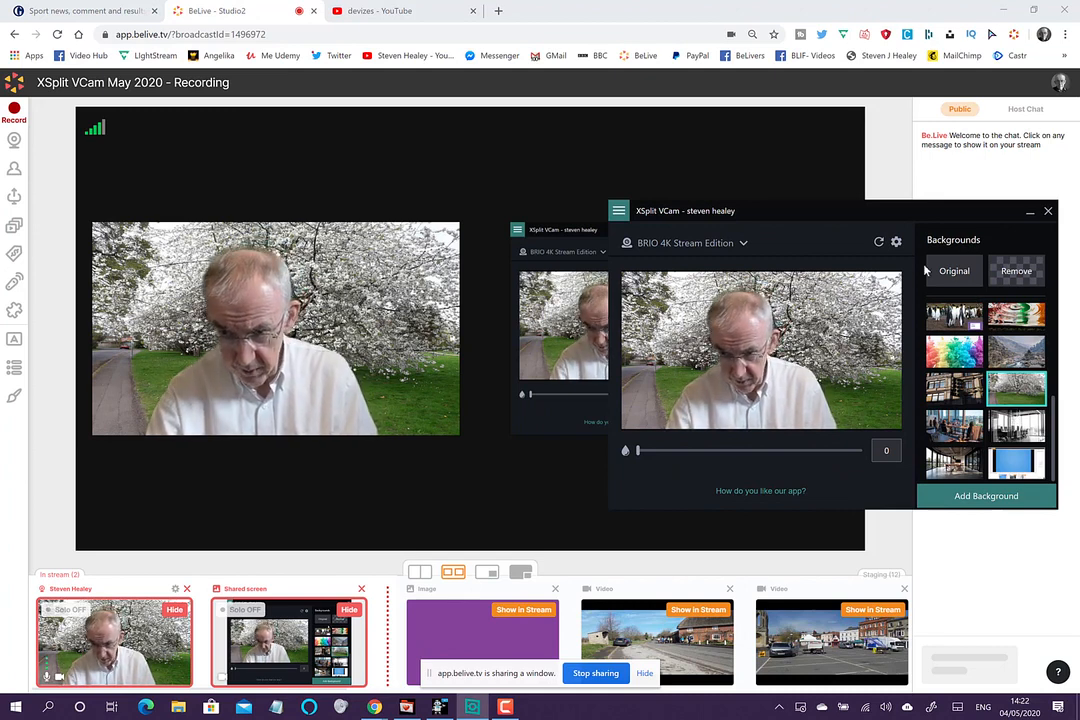
Step: Switch the camera source to Microsoft Camera Front, return to BRIO 4K Stream Edition, and review the available cameras
left_click(741, 246)
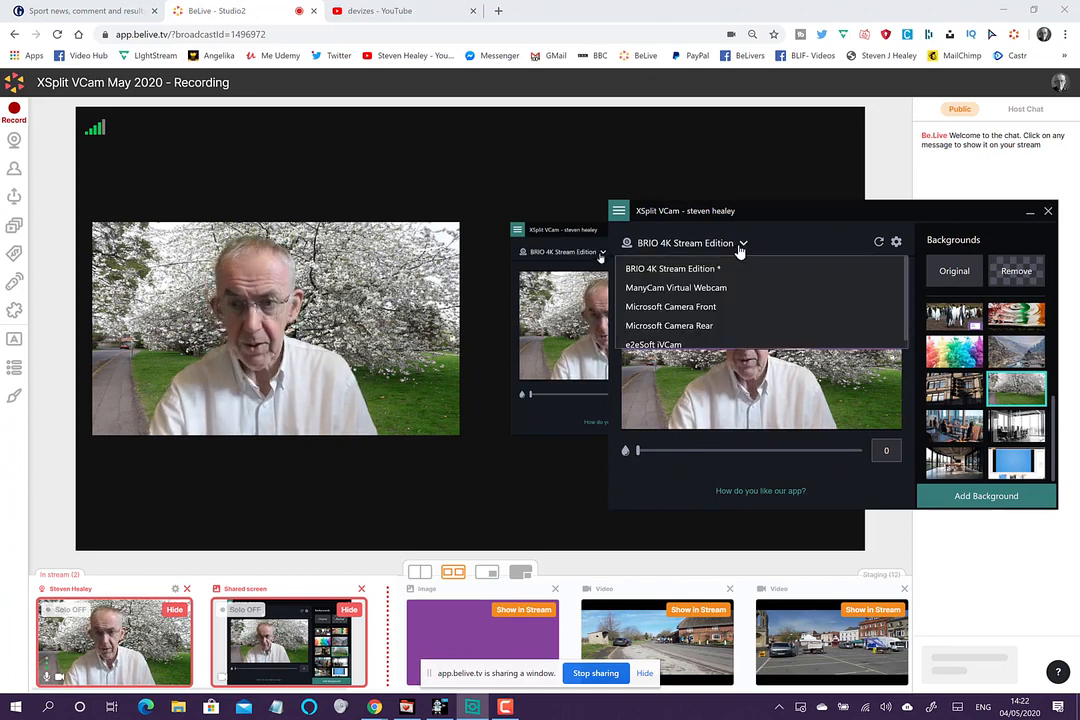
left_click(712, 307)
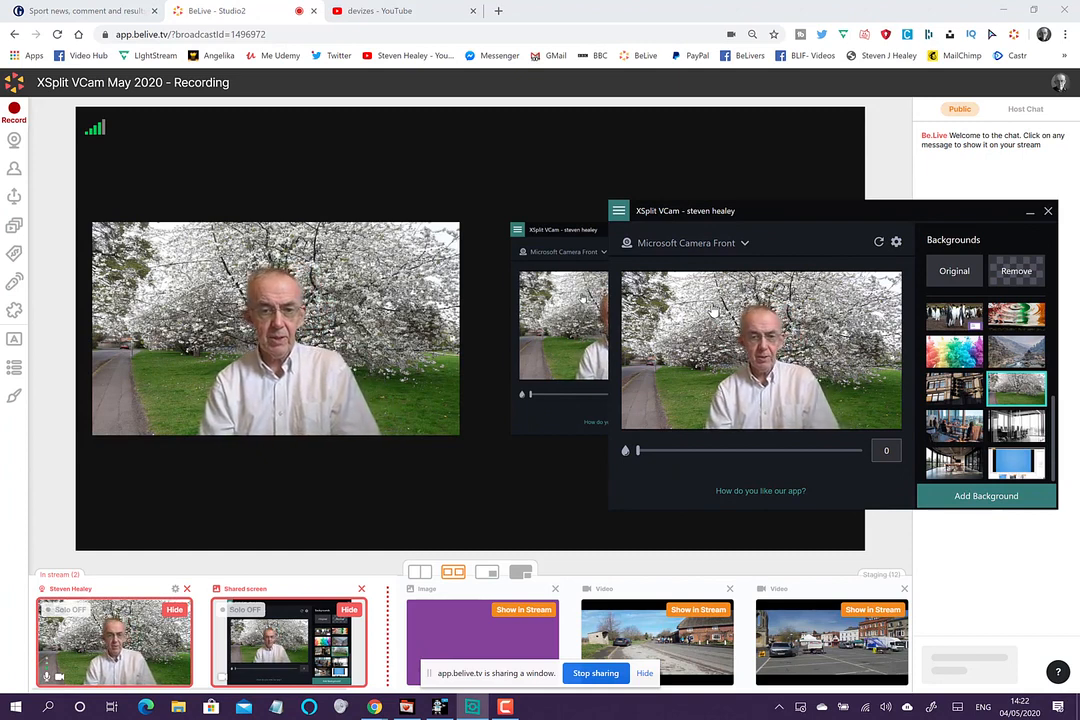
left_click(693, 257)
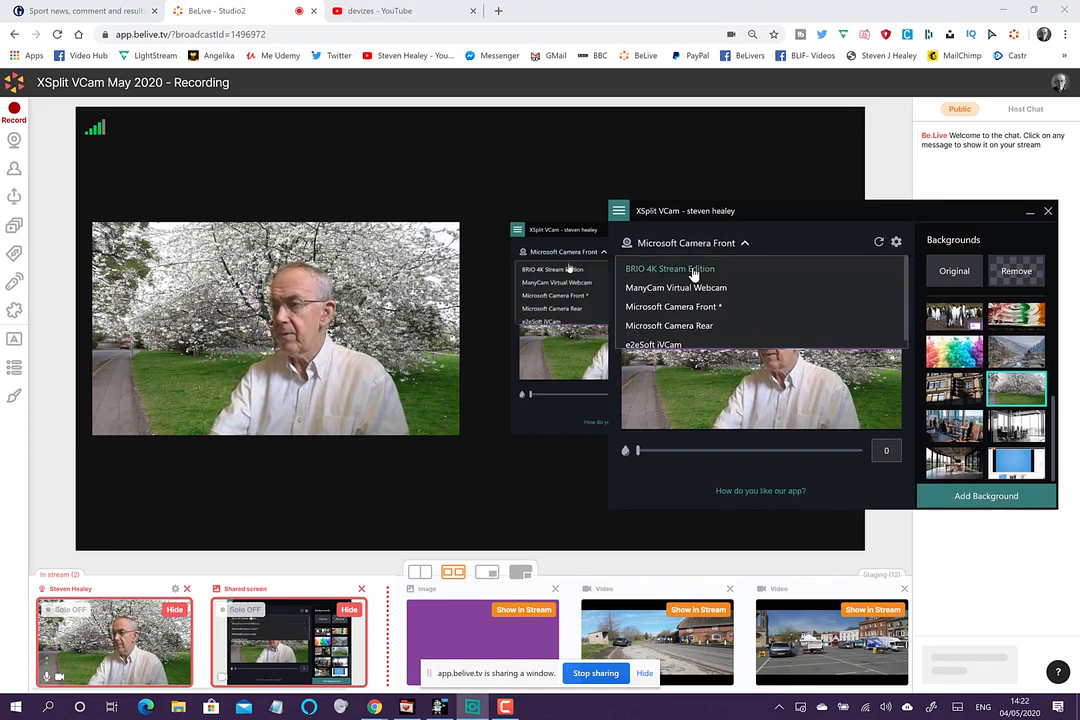
left_click(694, 270)
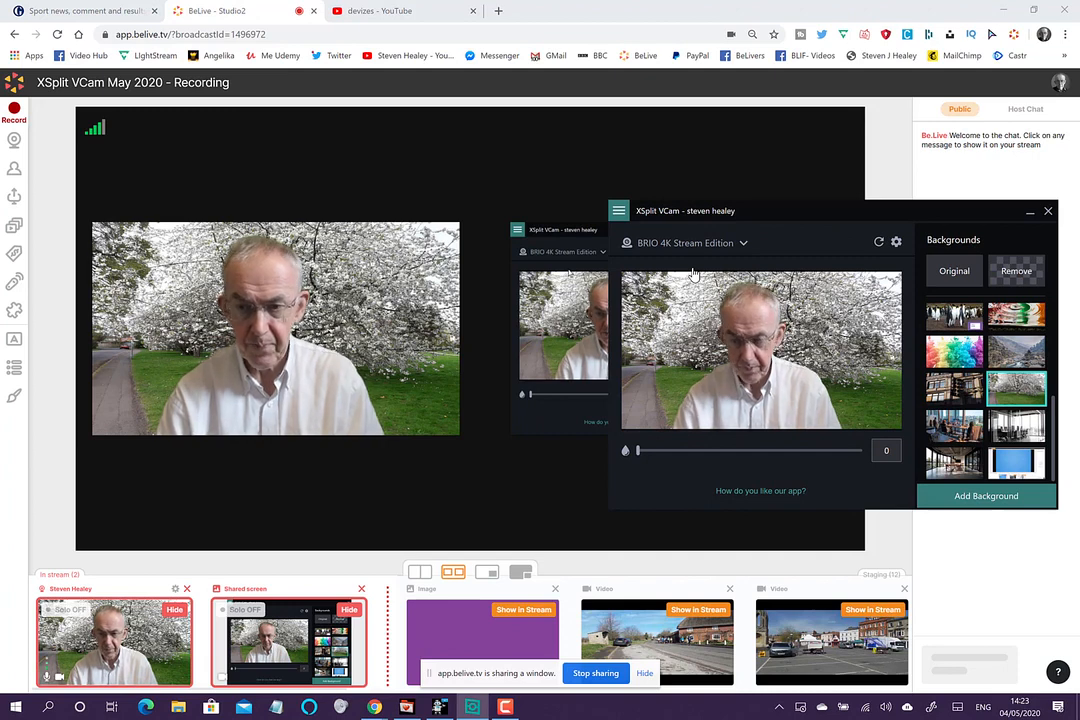
left_click(692, 248)
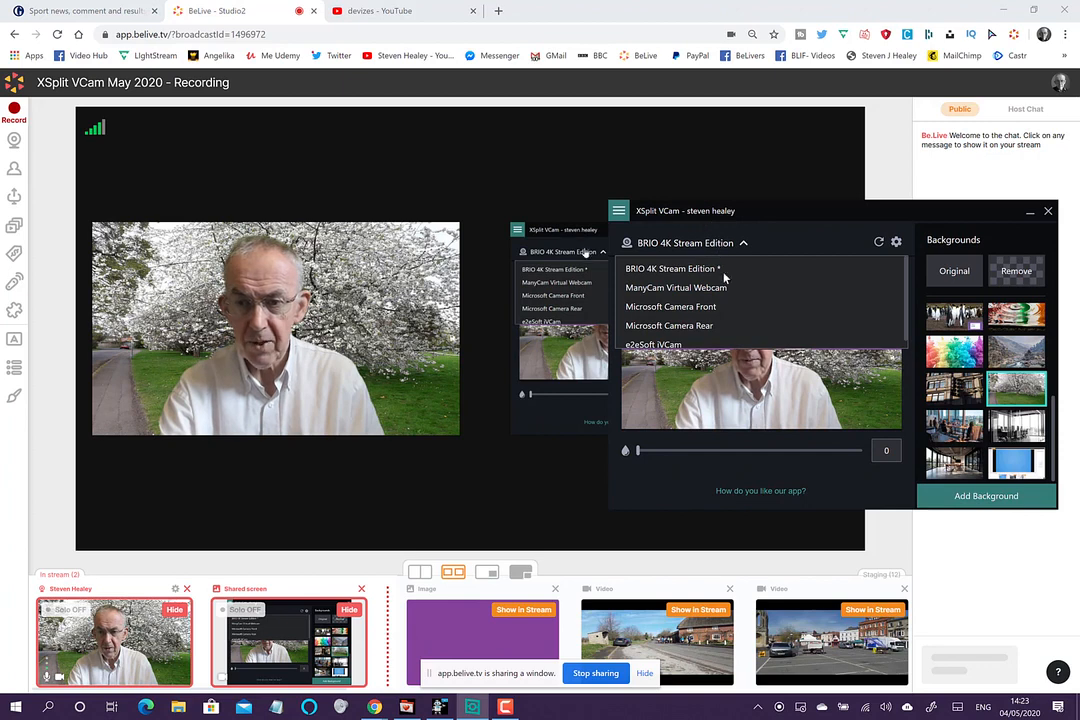
left_click(772, 365)
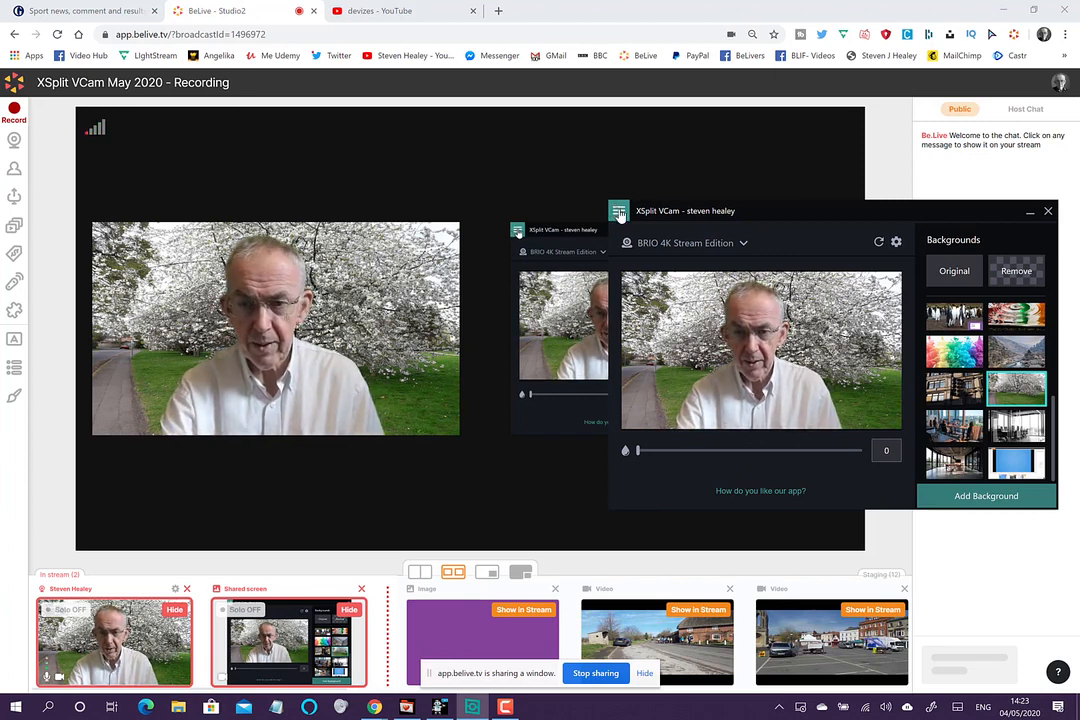
Step: Run XSplit VCam's calibration from its help options and continue back to the camera preview
left_click(619, 213)
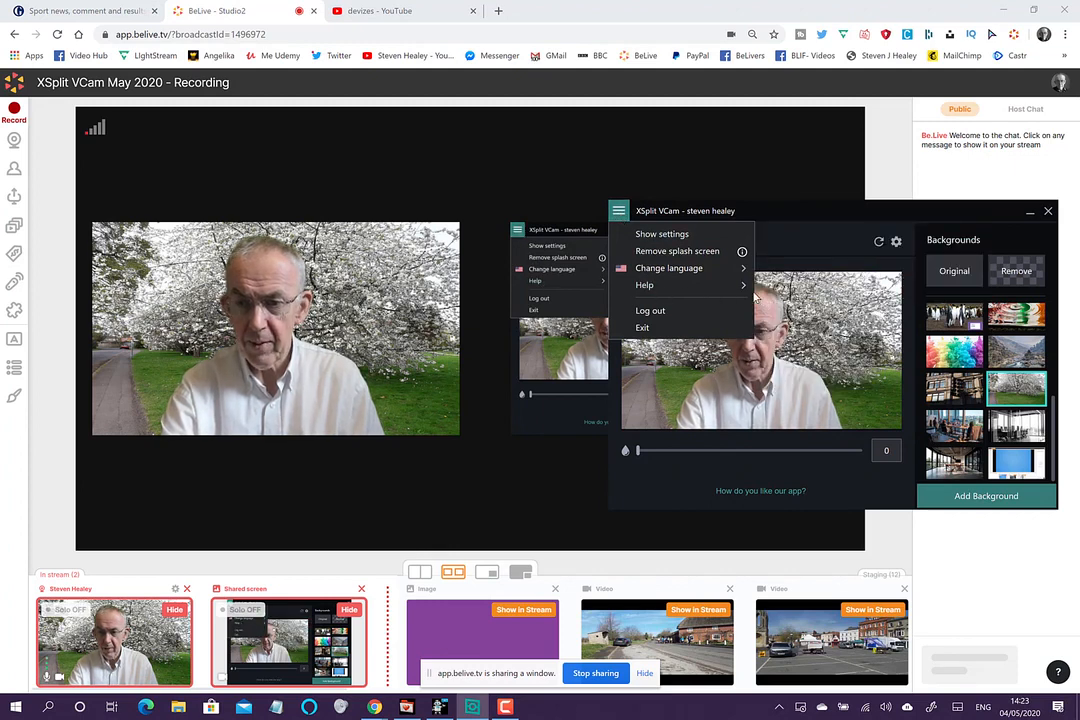
mouse_move(700, 285)
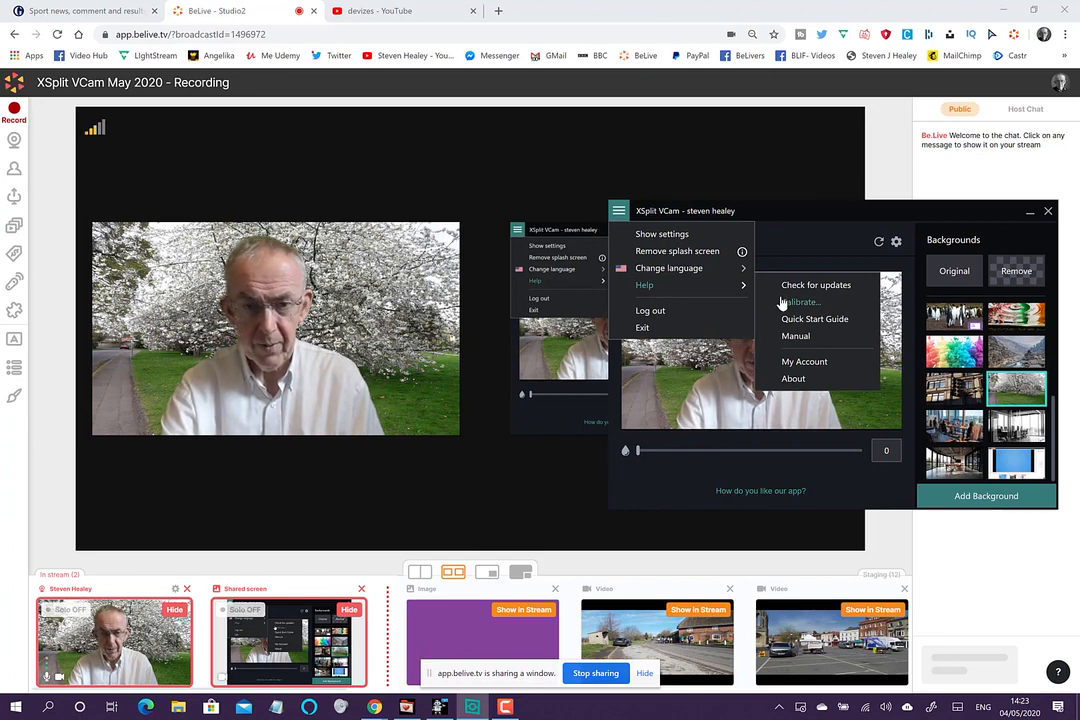
left_click(783, 302)
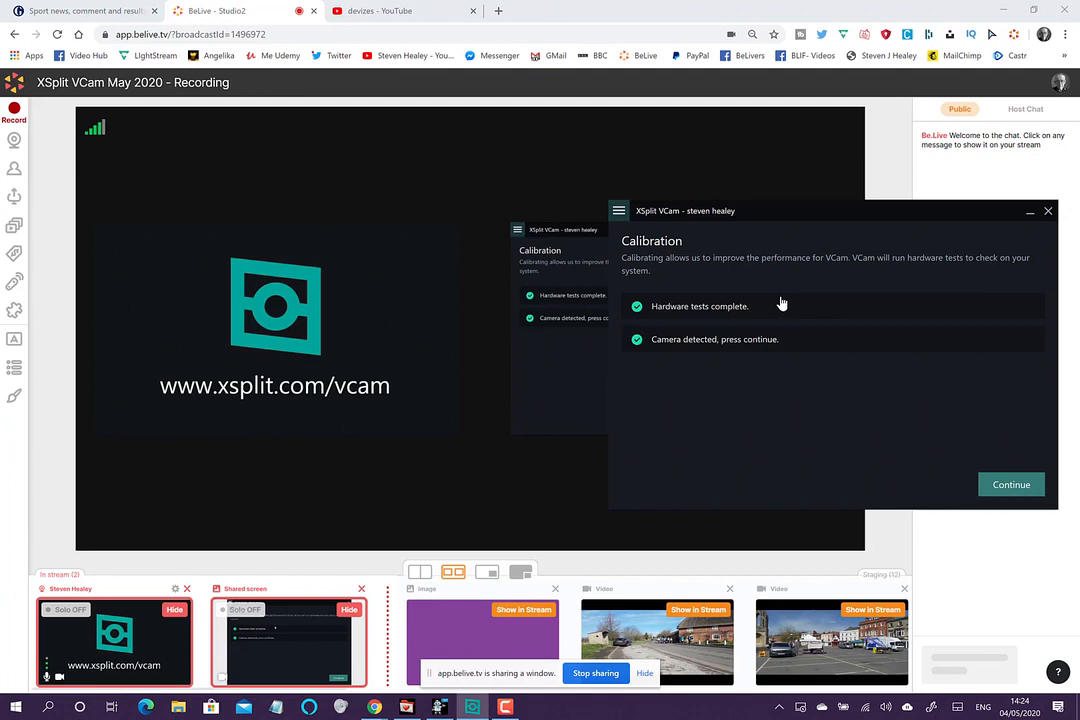
left_click(1001, 486)
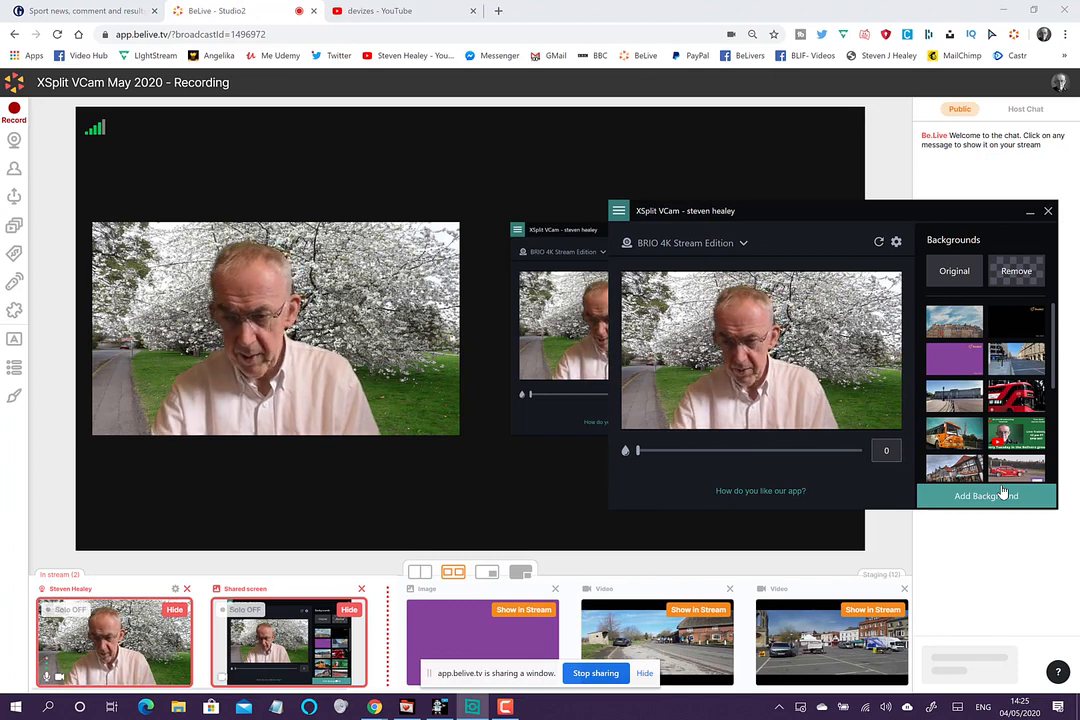
Step: Bring XSplit VCam back to the front and add the first Unsplash image from the Backdrops folder as a media file background
left_click(945, 548)
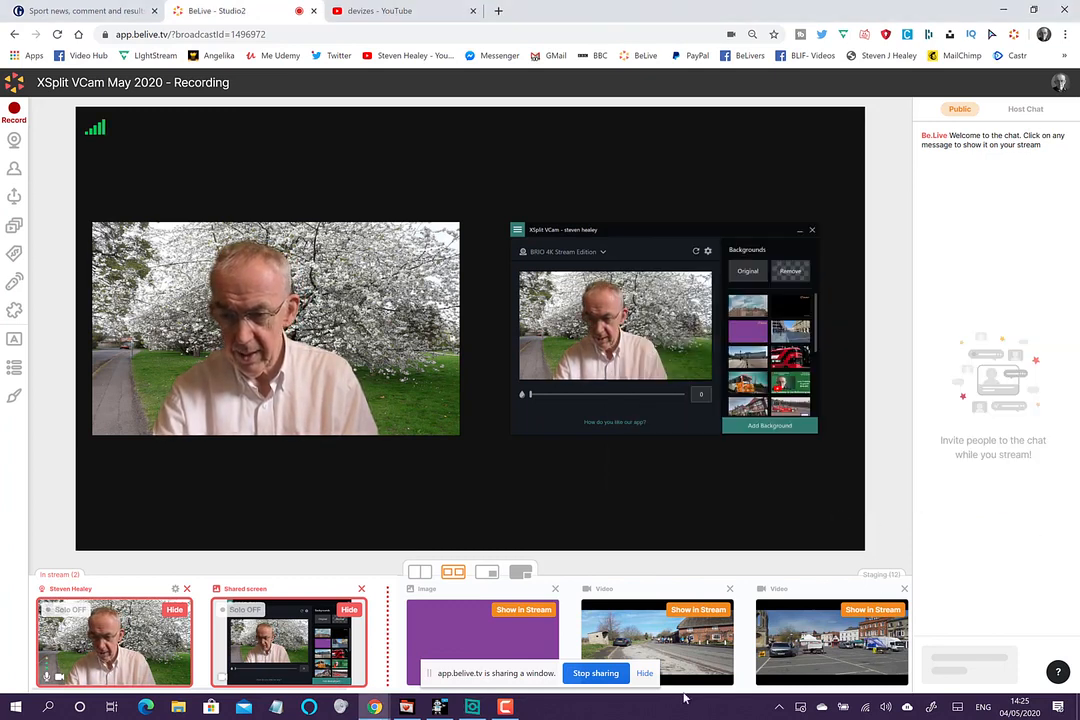
left_click(486, 707)
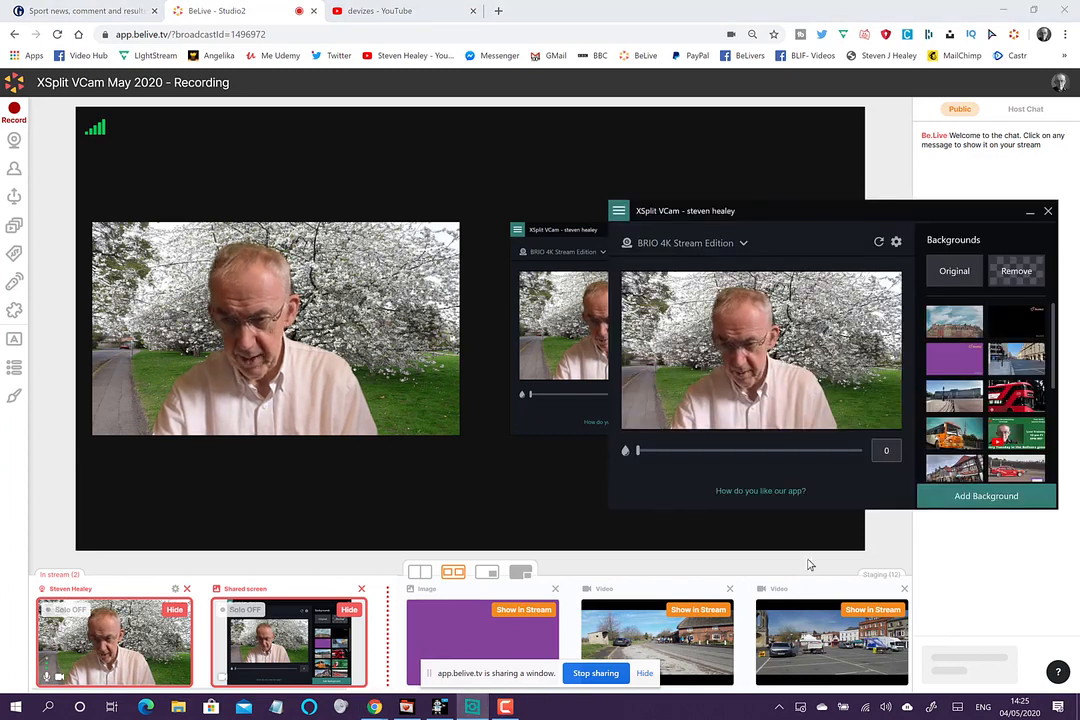
left_click(985, 497)
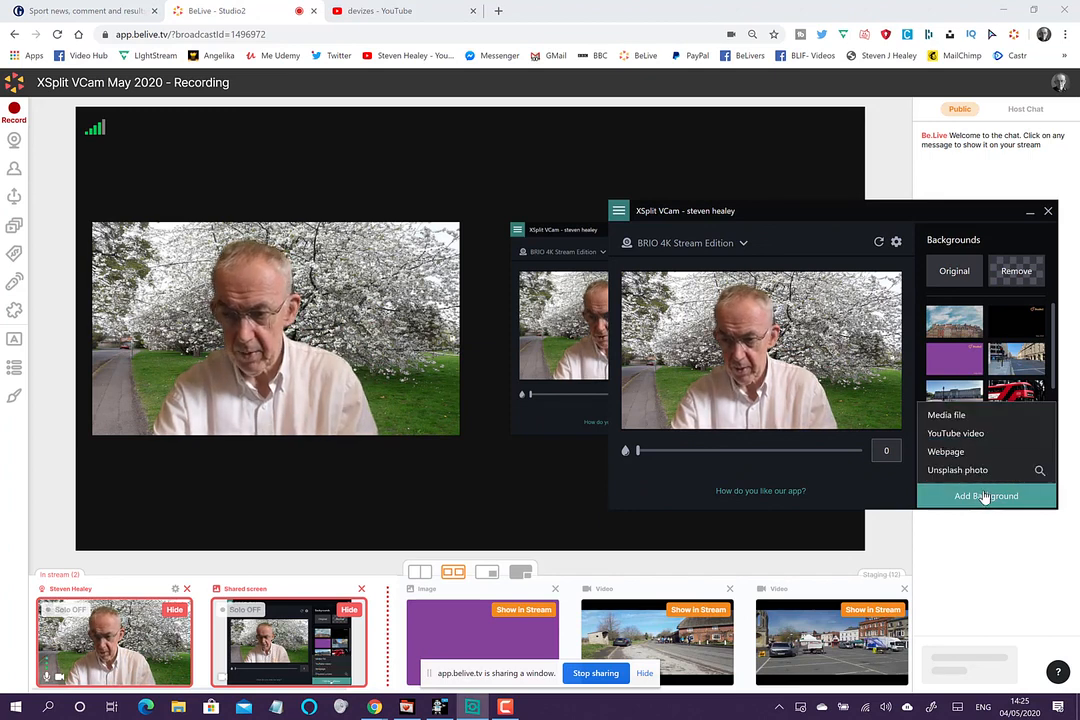
left_click(958, 418)
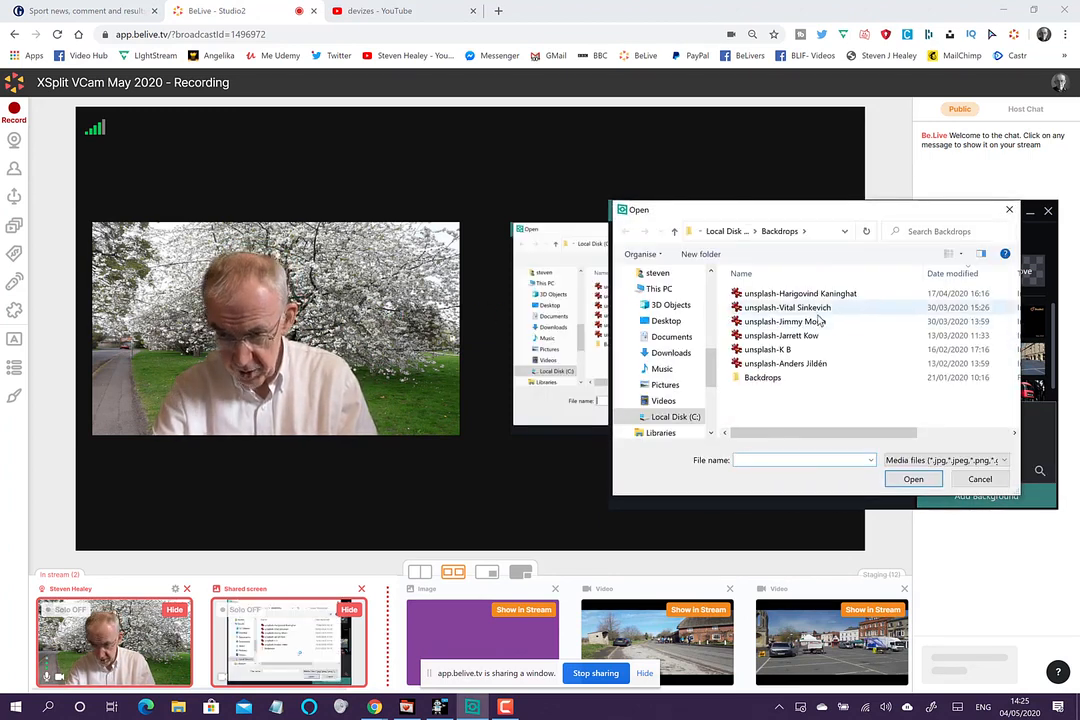
left_click(806, 292)
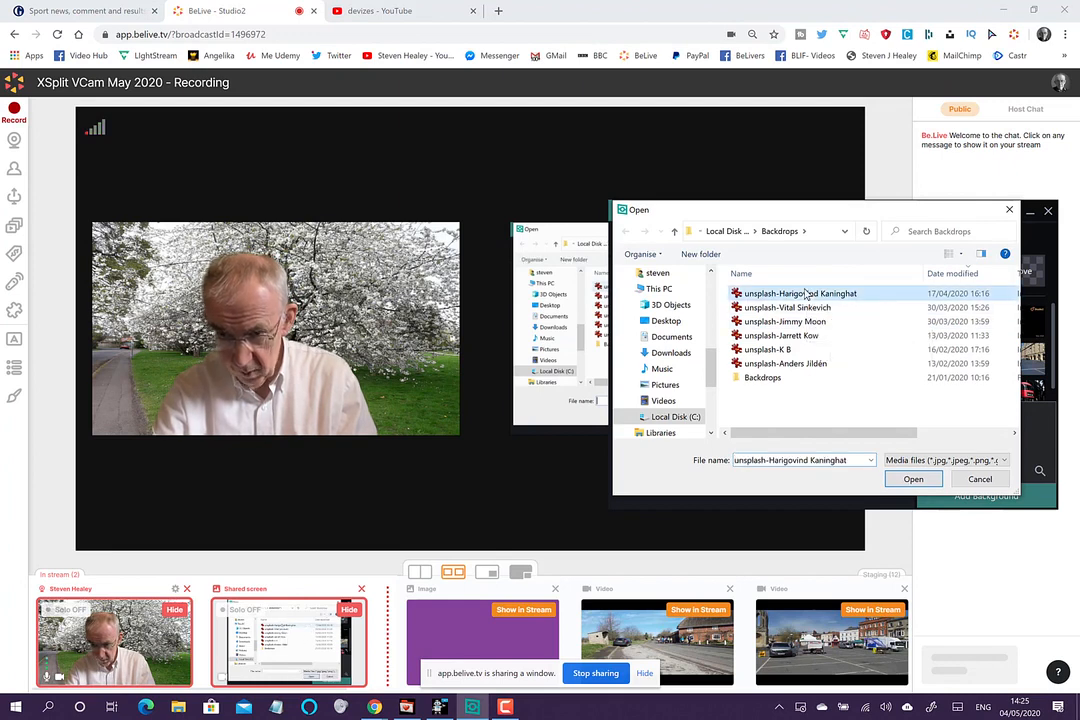
left_click(914, 479)
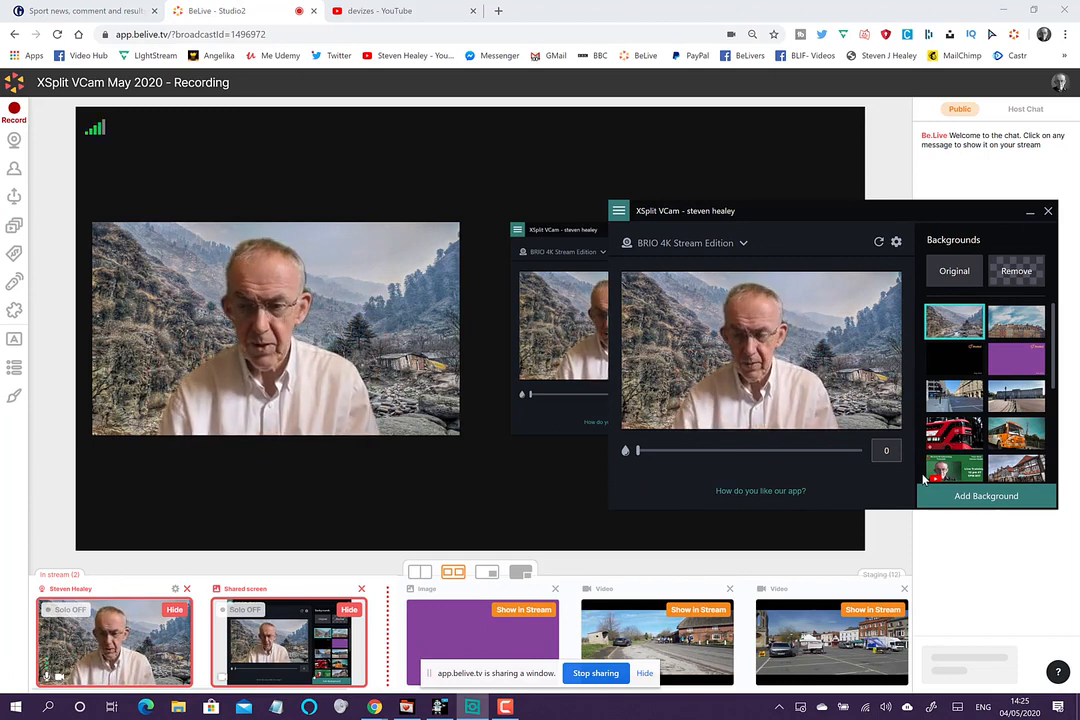
Step: Apply the half-timbered town street background and keep the XSplit VCam window in front of the stream
scroll(1005, 408, "down", 3)
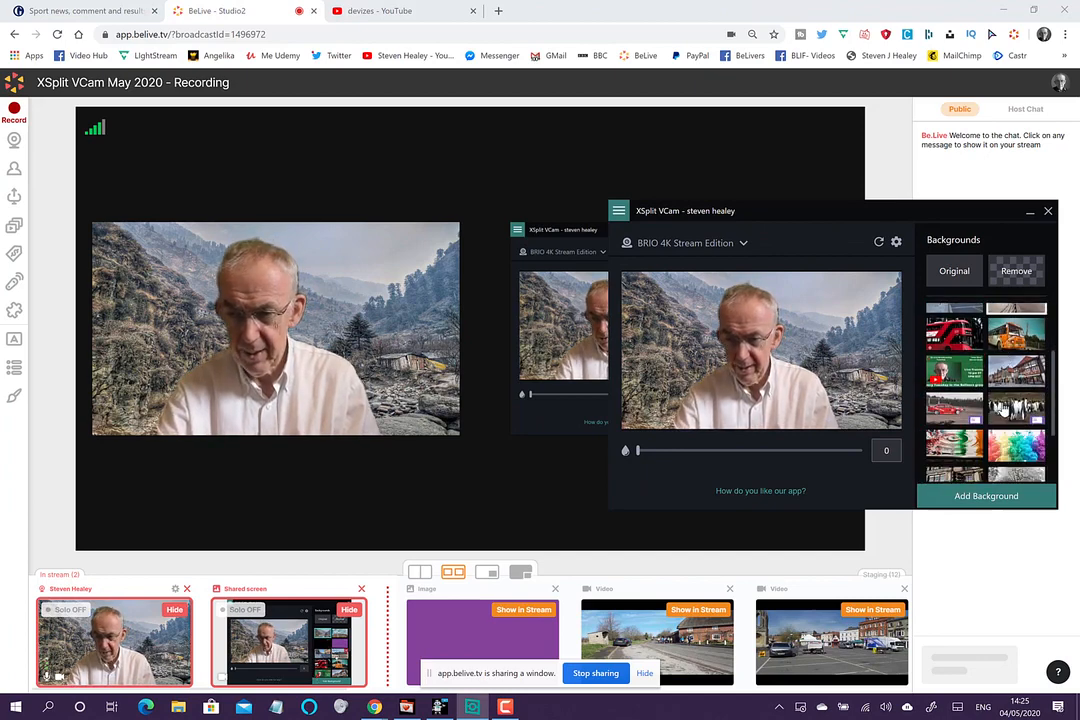
scroll(1005, 408, "down", 1)
left_click(1022, 343)
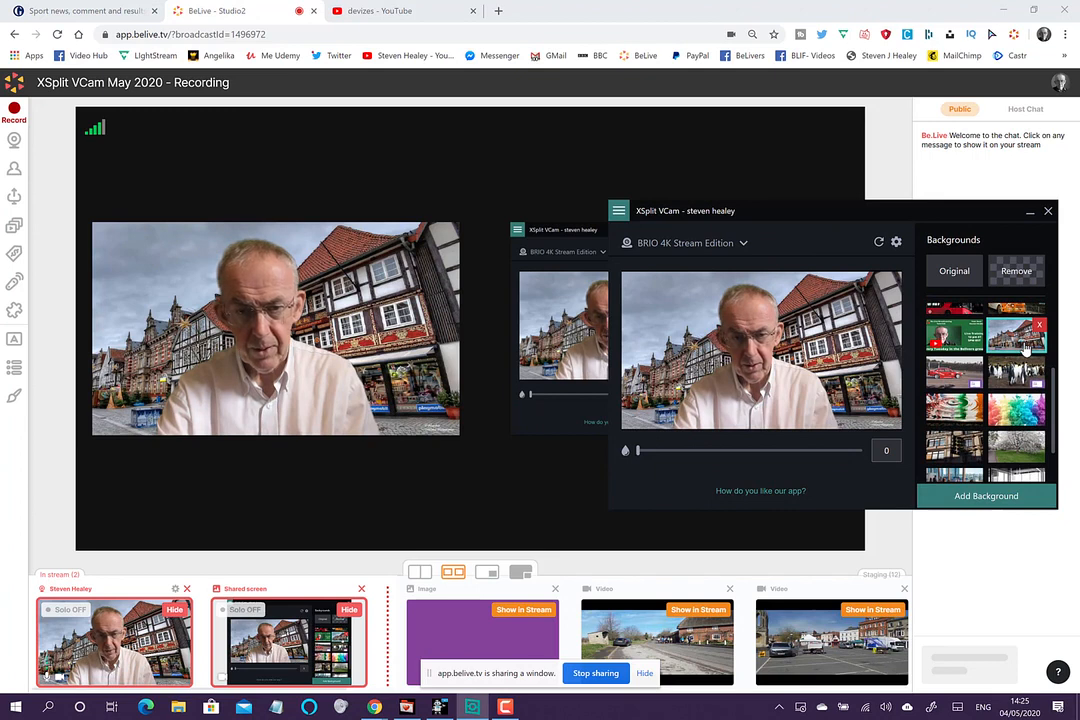
scroll(1023, 355, "down", 1)
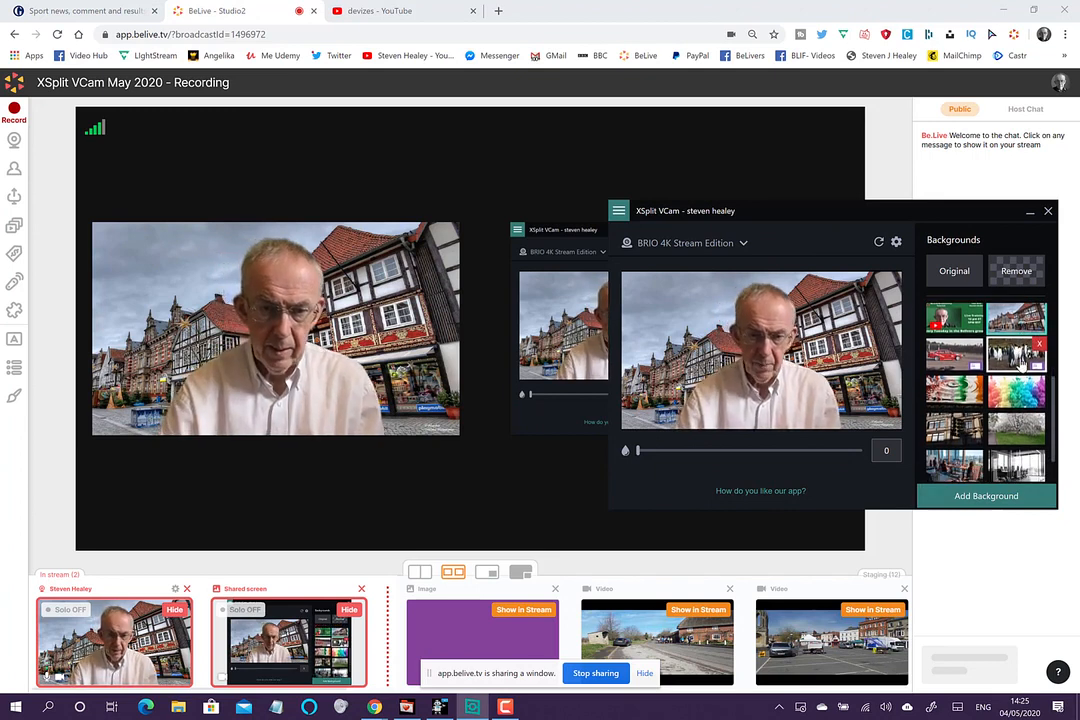
left_click(473, 707)
left_click(479, 708)
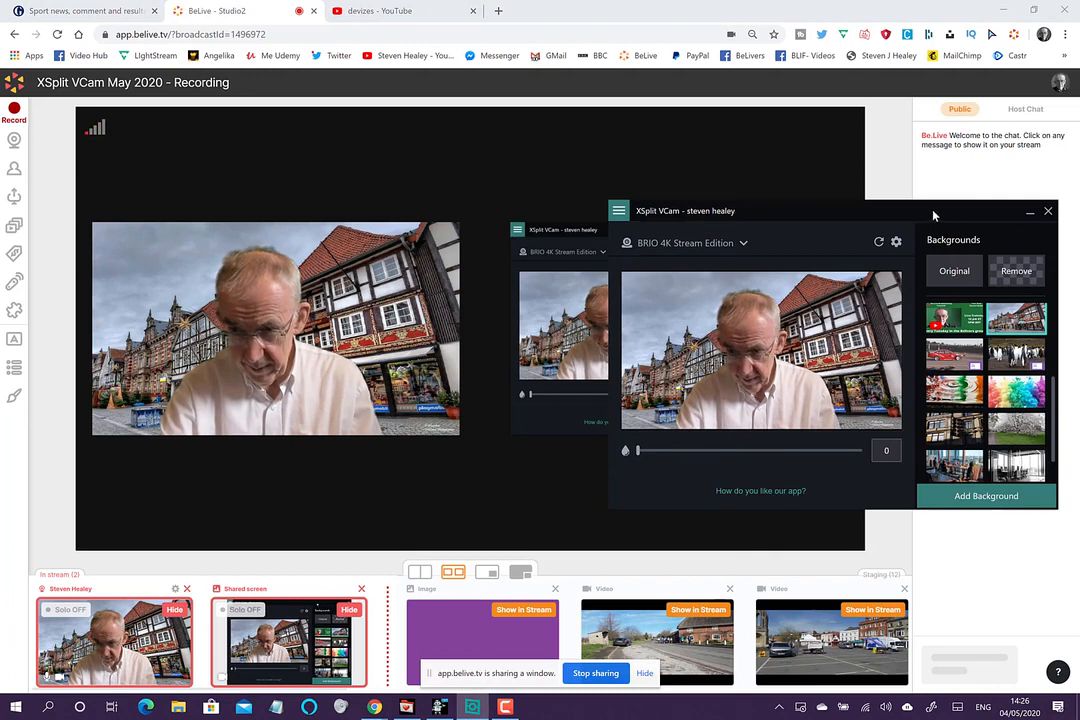
Step: Show the original camera picture, and replace it with the glass-walled office interior background
left_click(945, 274)
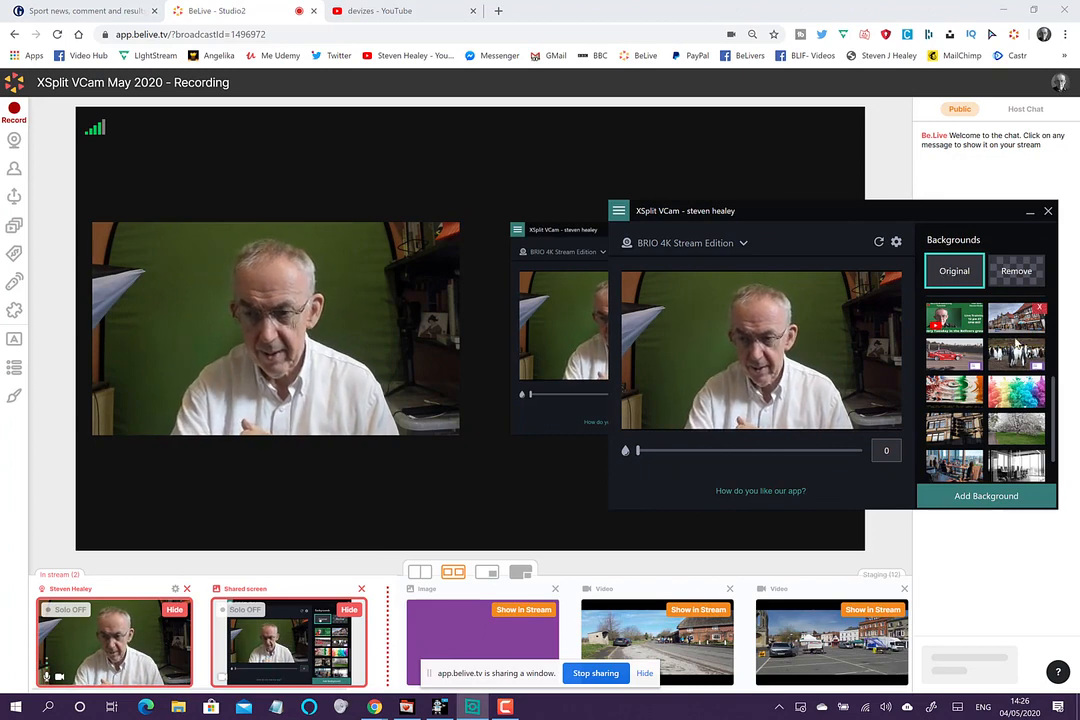
scroll(956, 400, "down", 1)
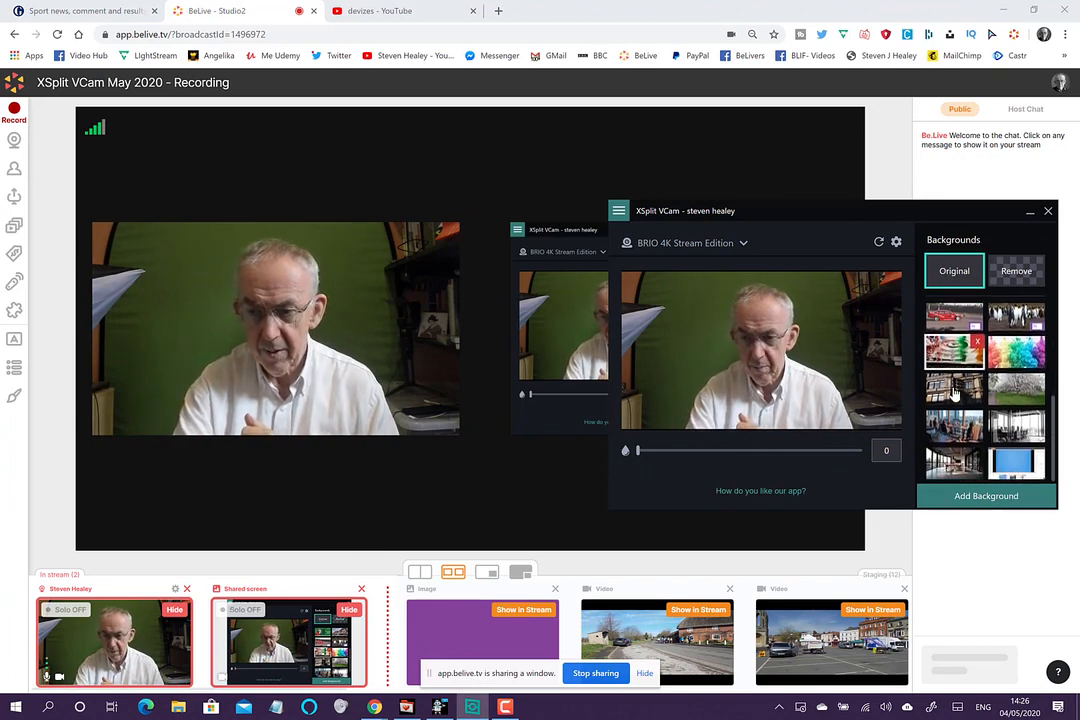
left_click(958, 465)
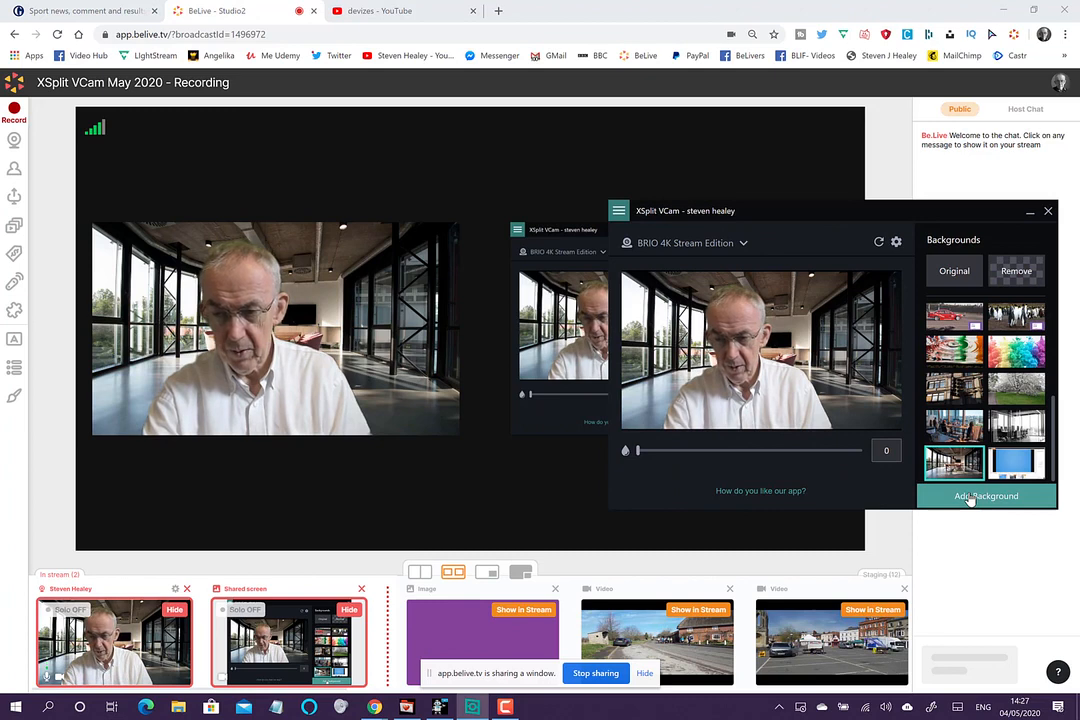
Step: Start adding an Unsplash photo background and search the online photos for RACING
left_click(969, 497)
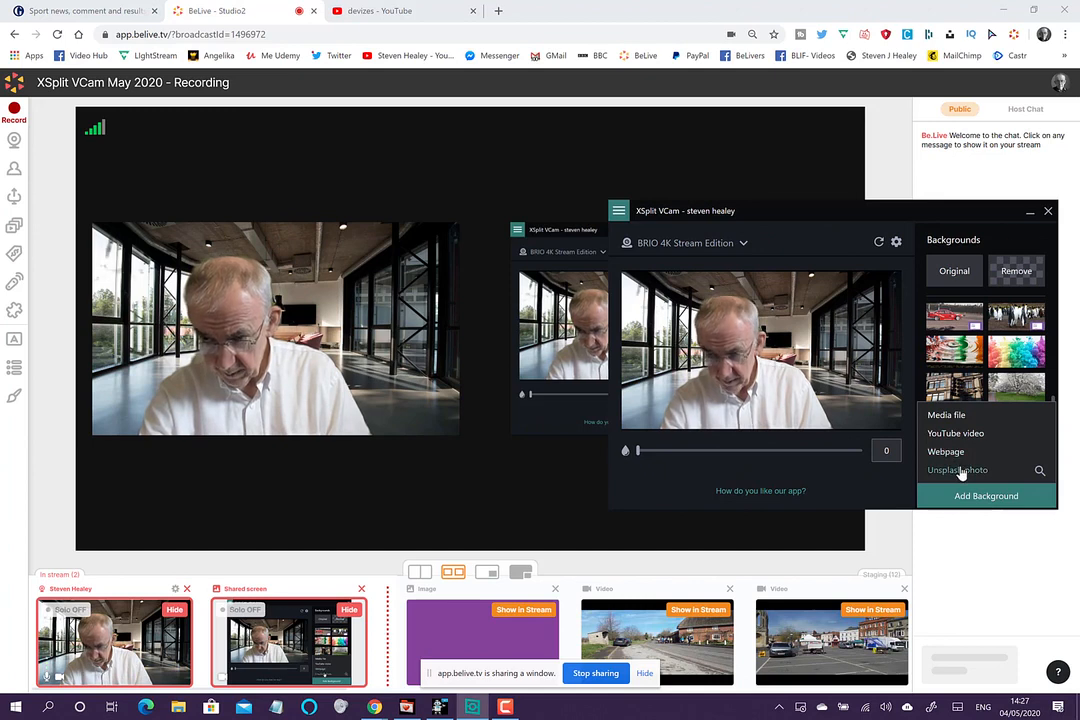
left_click(958, 470)
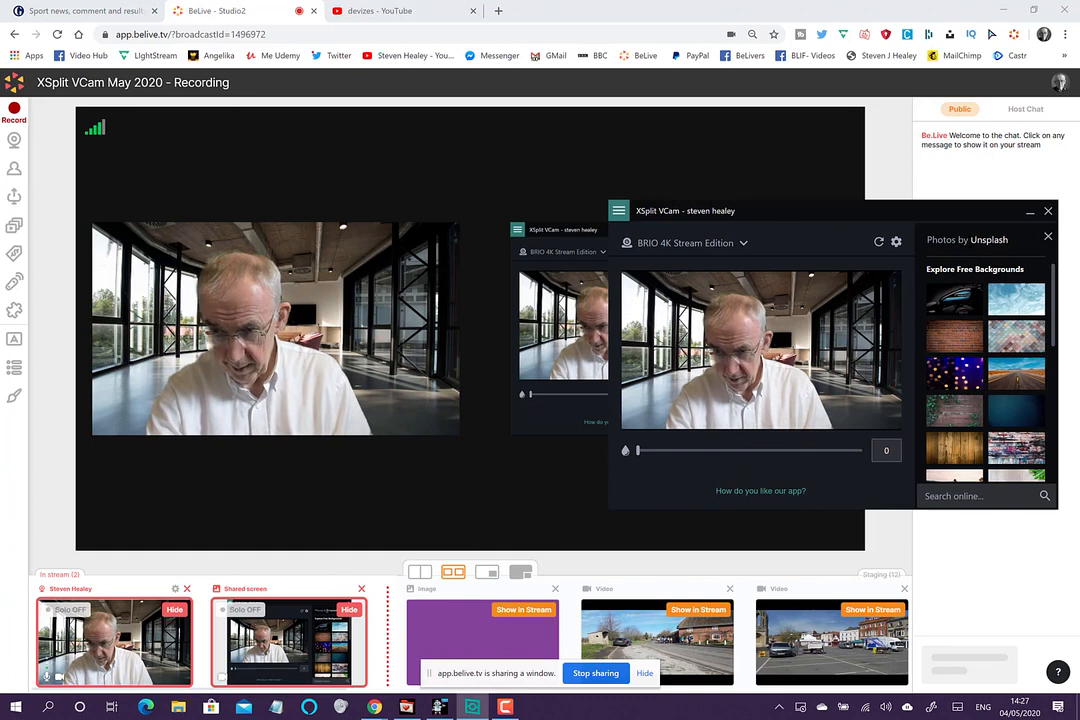
scroll(958, 398, "down", 1)
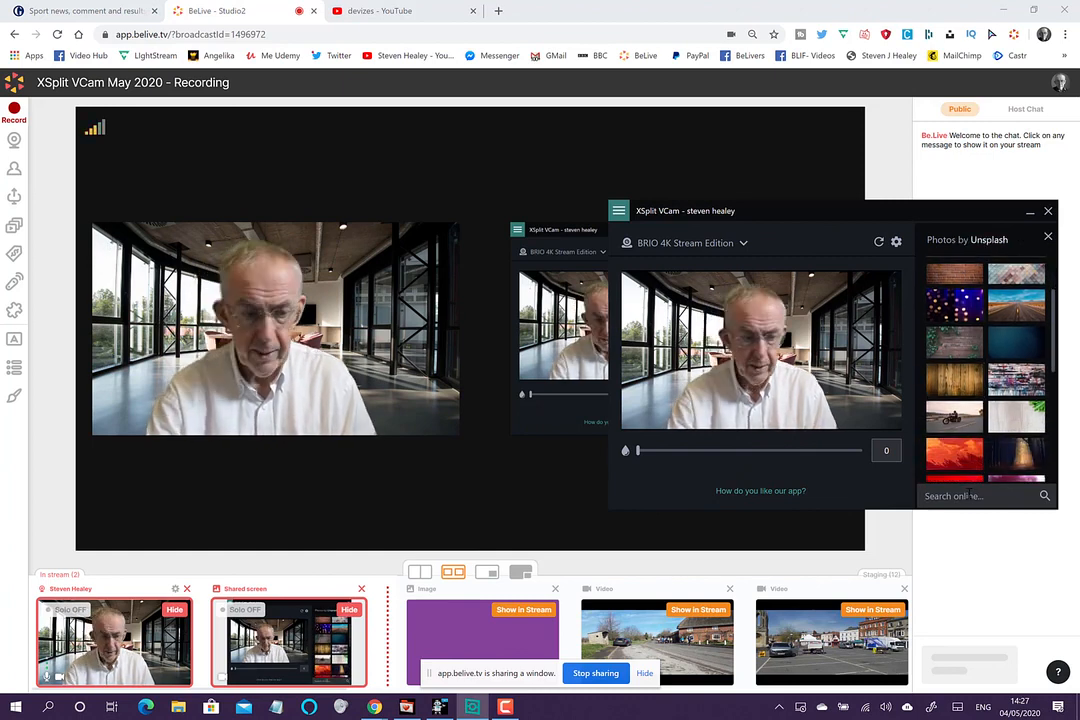
left_click(968, 494)
type("RA")
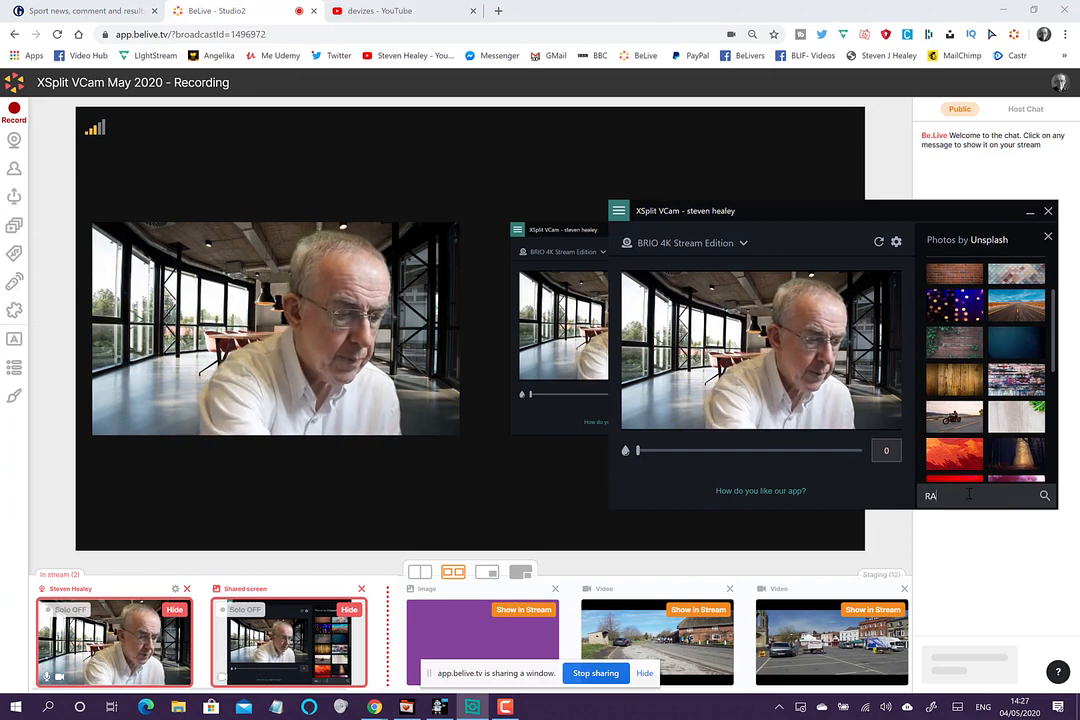
type("CING")
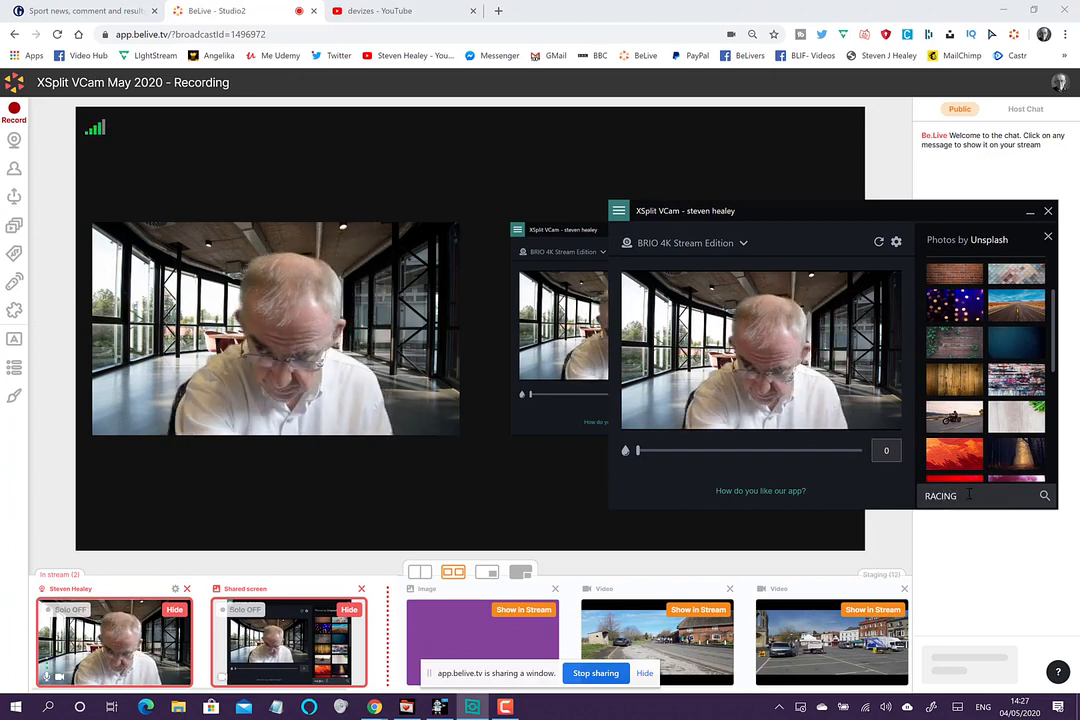
key("Return")
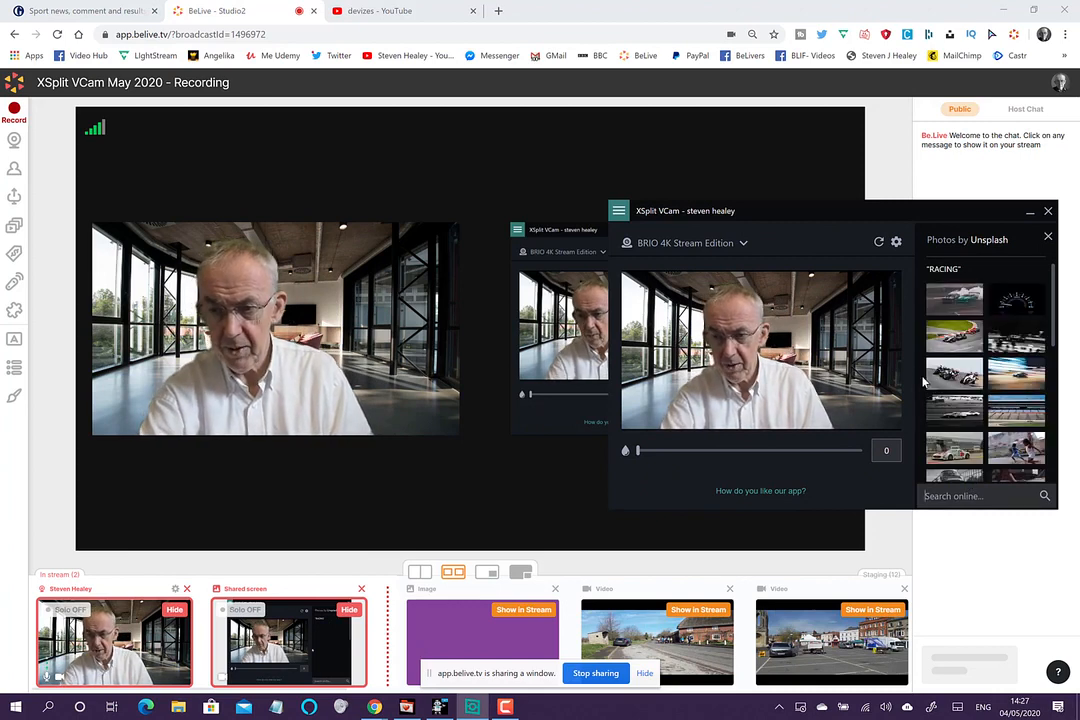
Step: Apply the photo of two racing cars on a bend, and replace it with the racetrack grandstand photo
left_click(958, 330)
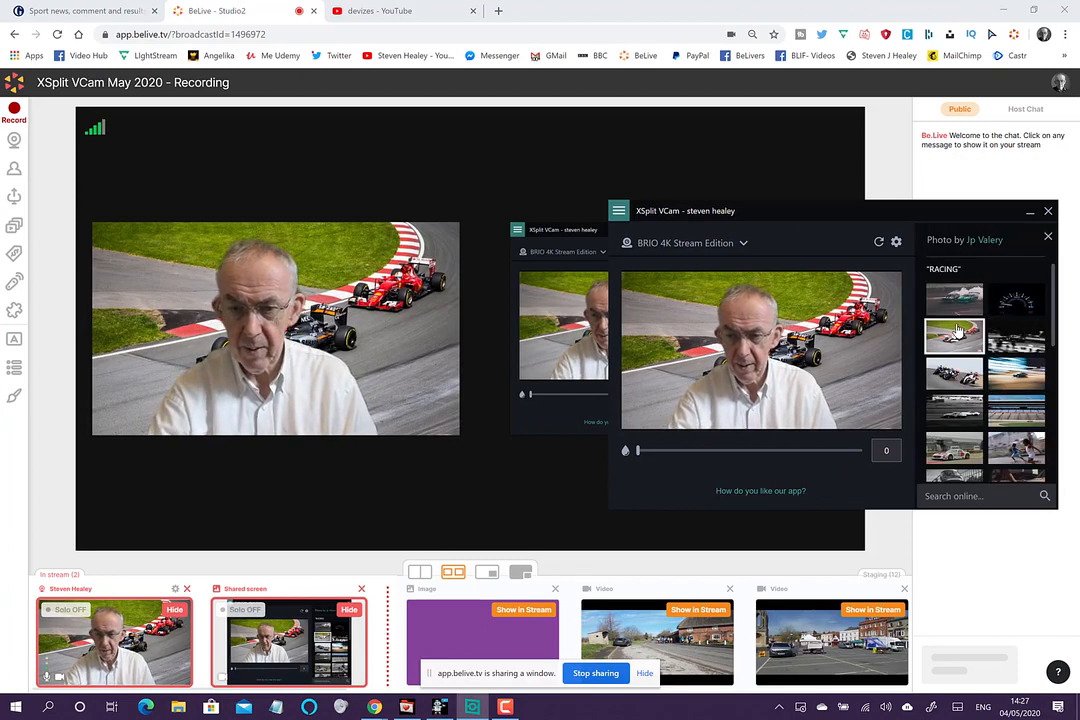
left_click(992, 418)
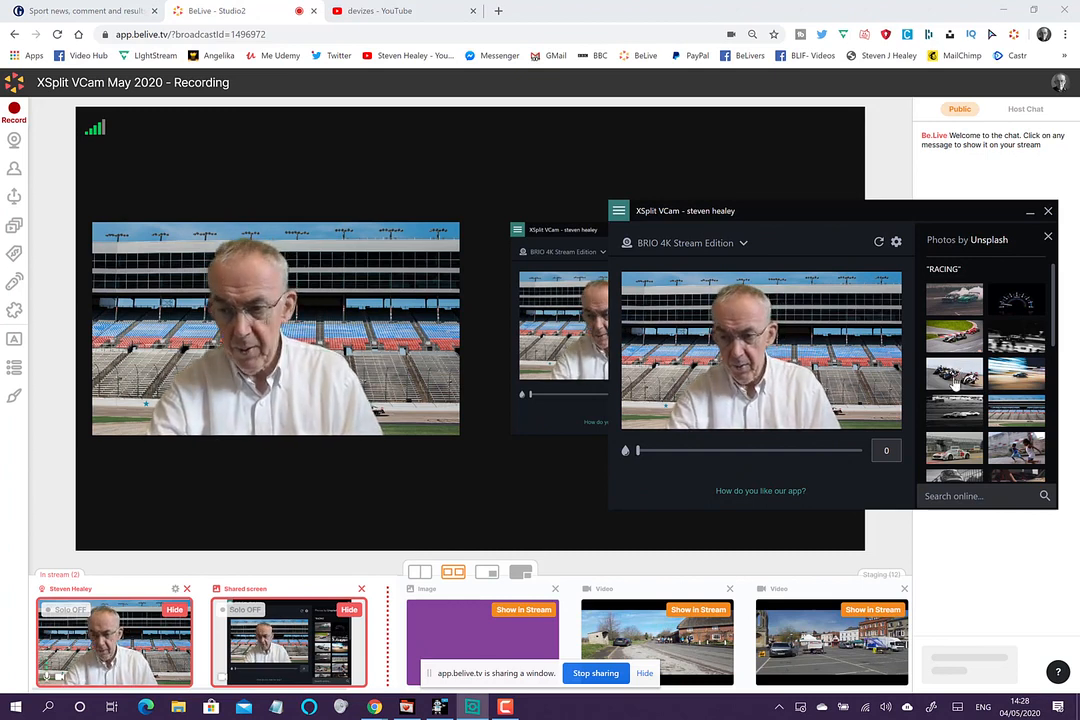
scroll(1040, 250, "down", 1)
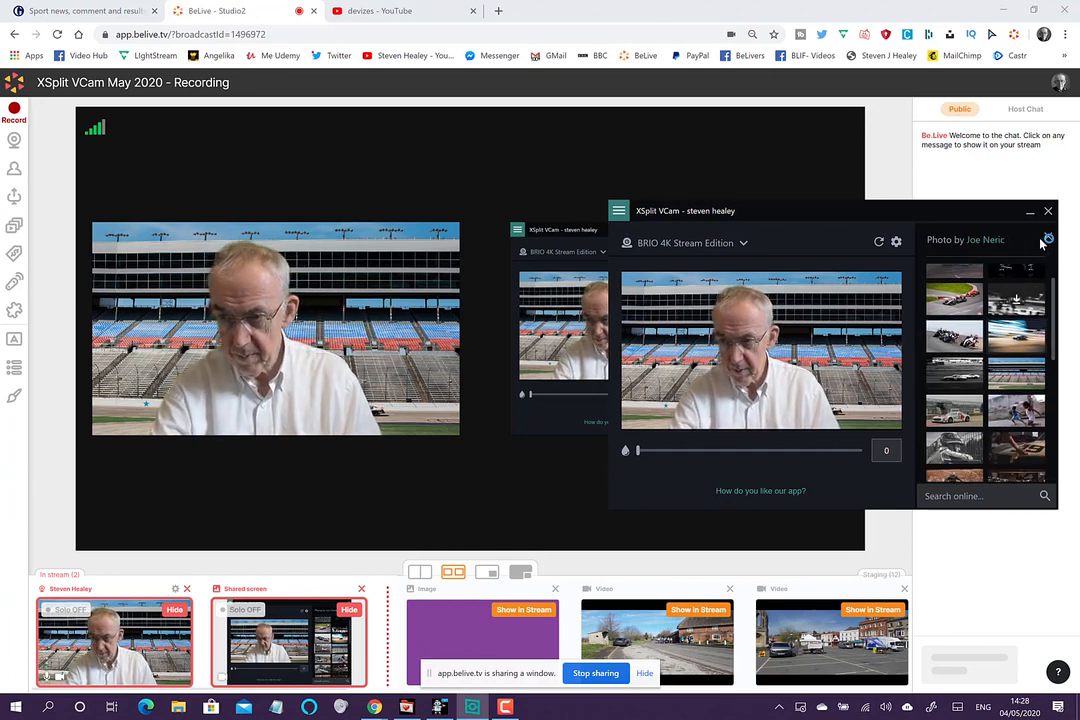
Step: Close the Unsplash photo search and apply the purple Studio2 background from the saved backgrounds
left_click(1047, 239)
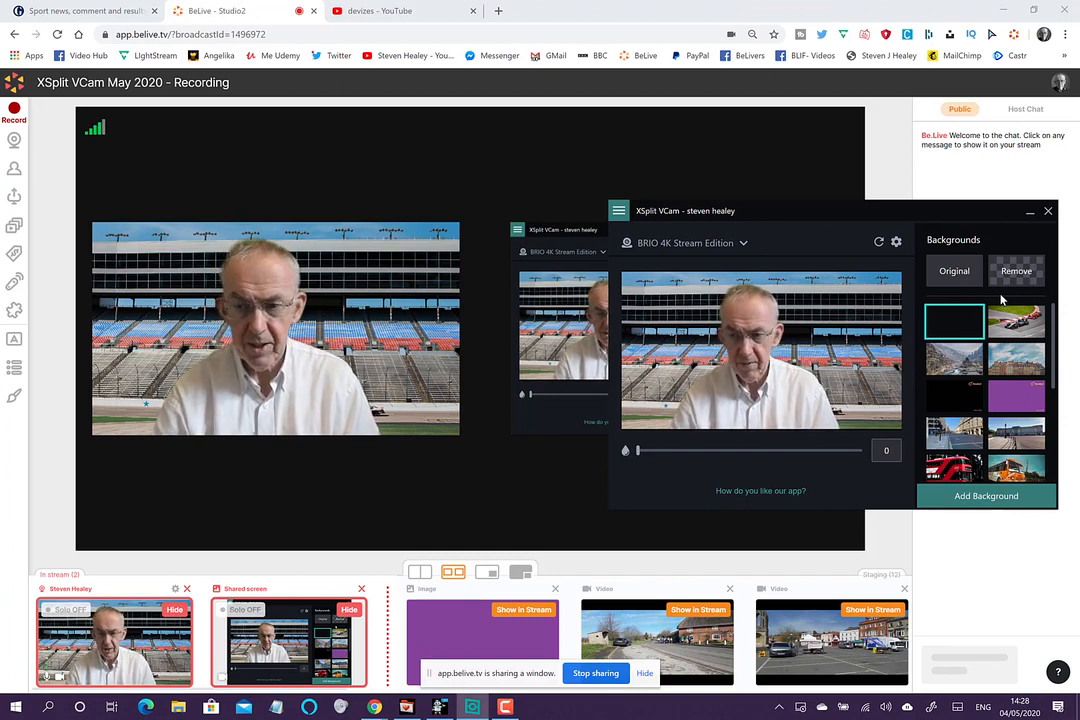
left_click(997, 390)
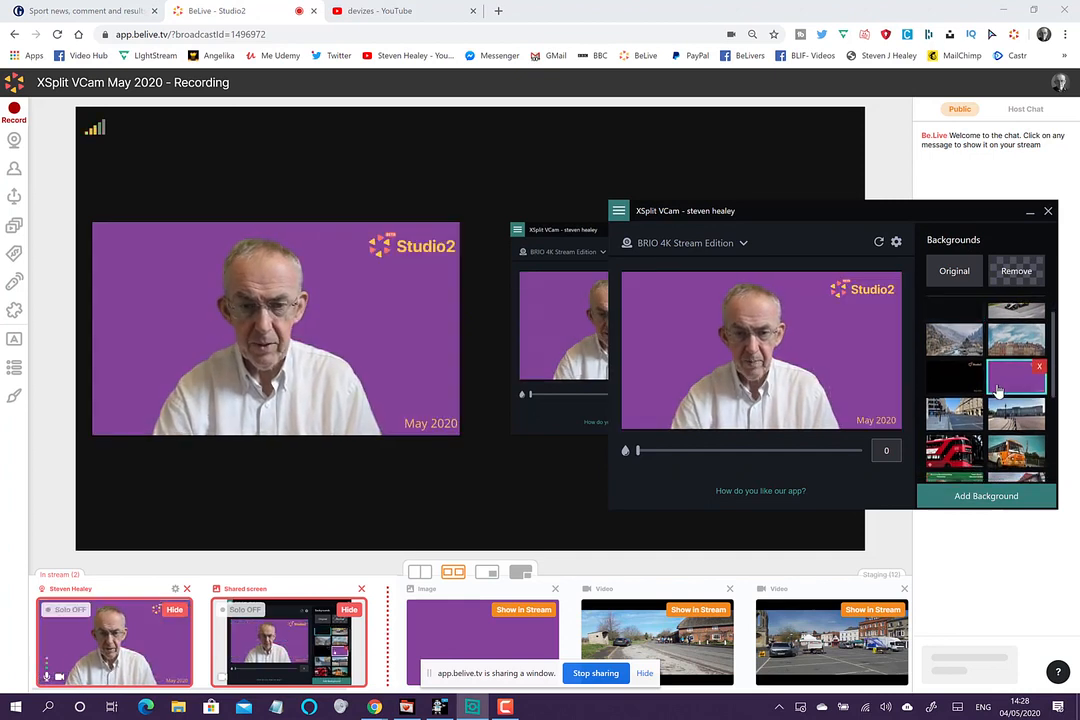
scroll(997, 390, "down", 1)
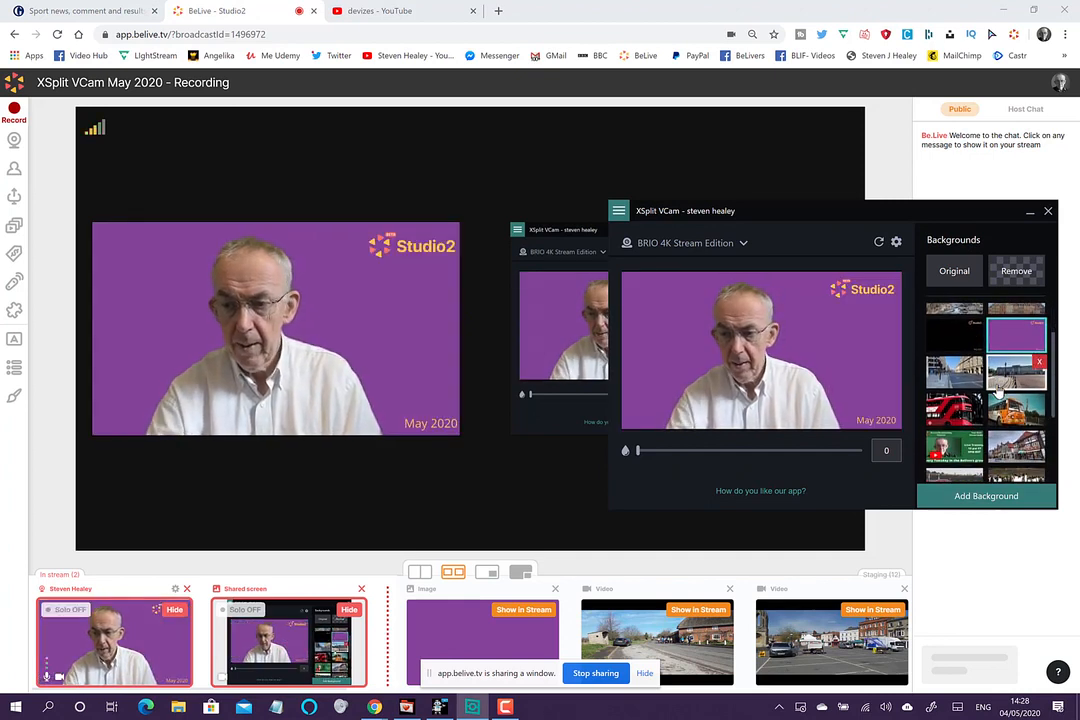
Step: Start adding a webpage background and copy the address of the Guardian sport page, theguardian.com/uk/sport, from the browser
left_click(994, 497)
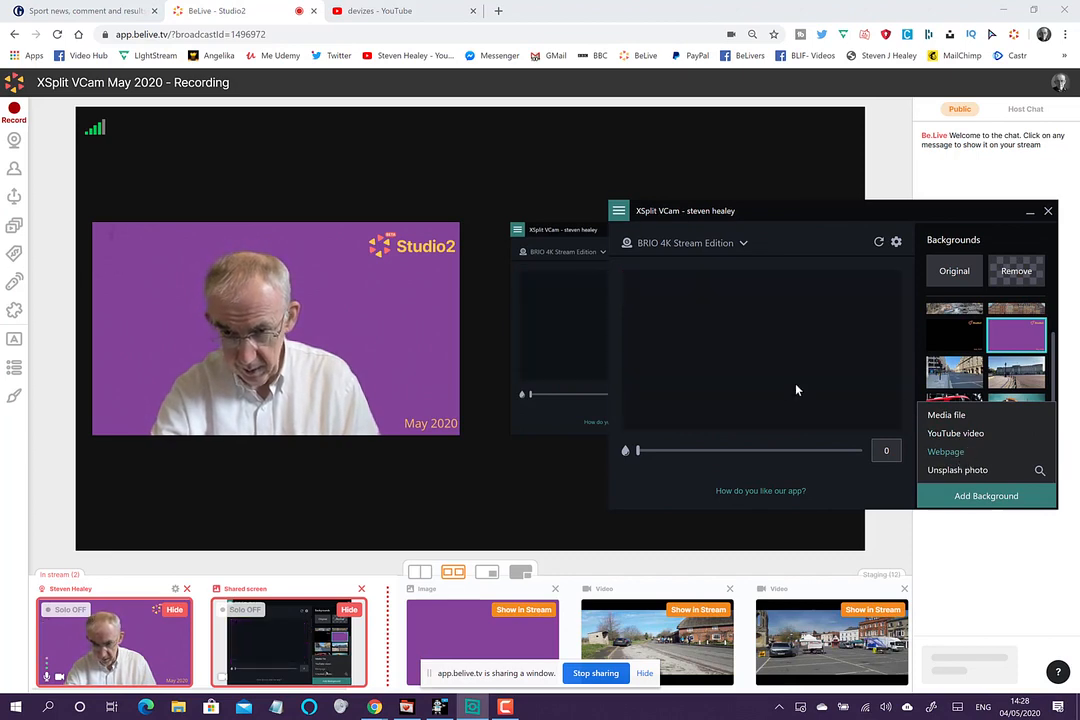
left_click(945, 451)
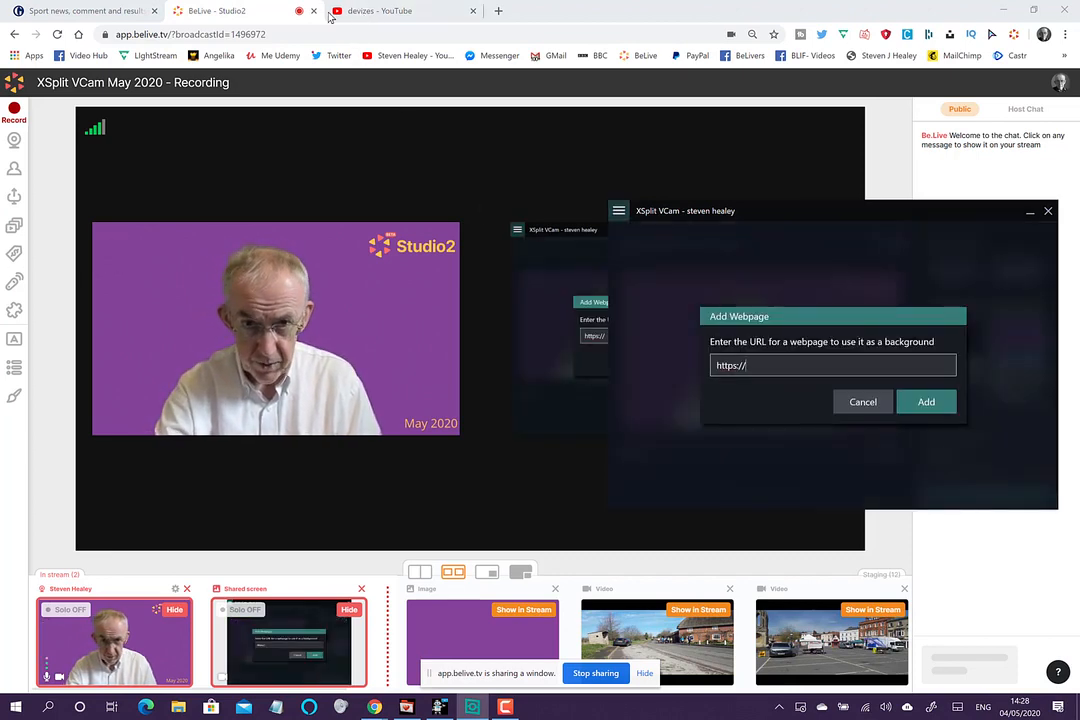
left_click(110, 12)
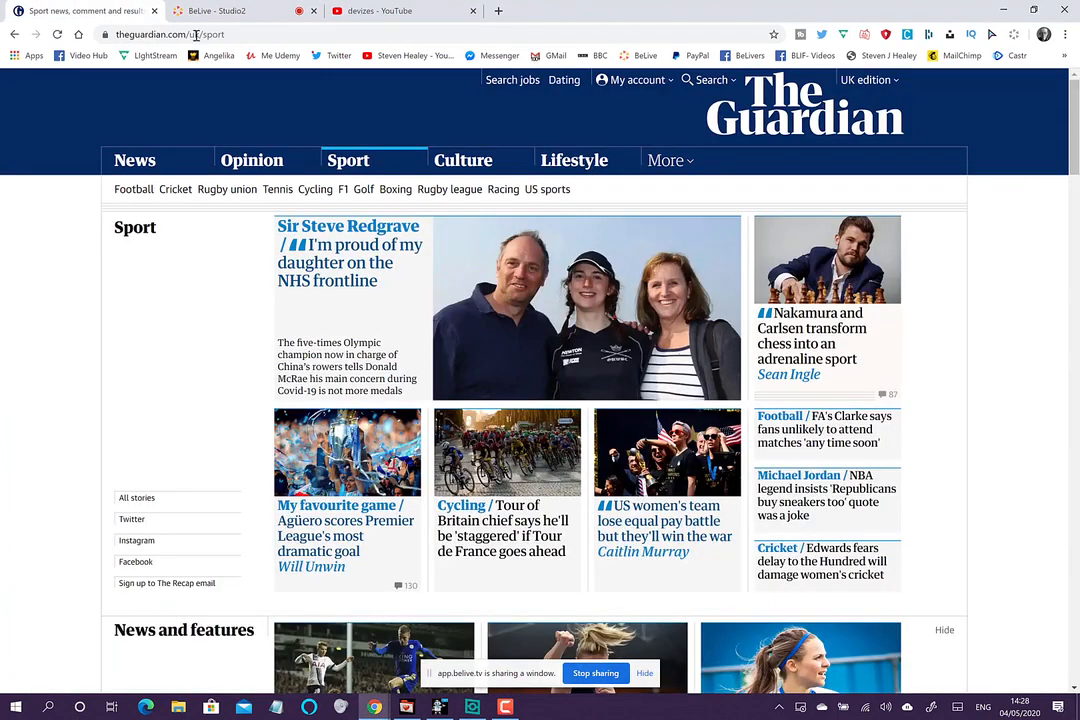
left_click(240, 35)
key("ctrl+c")
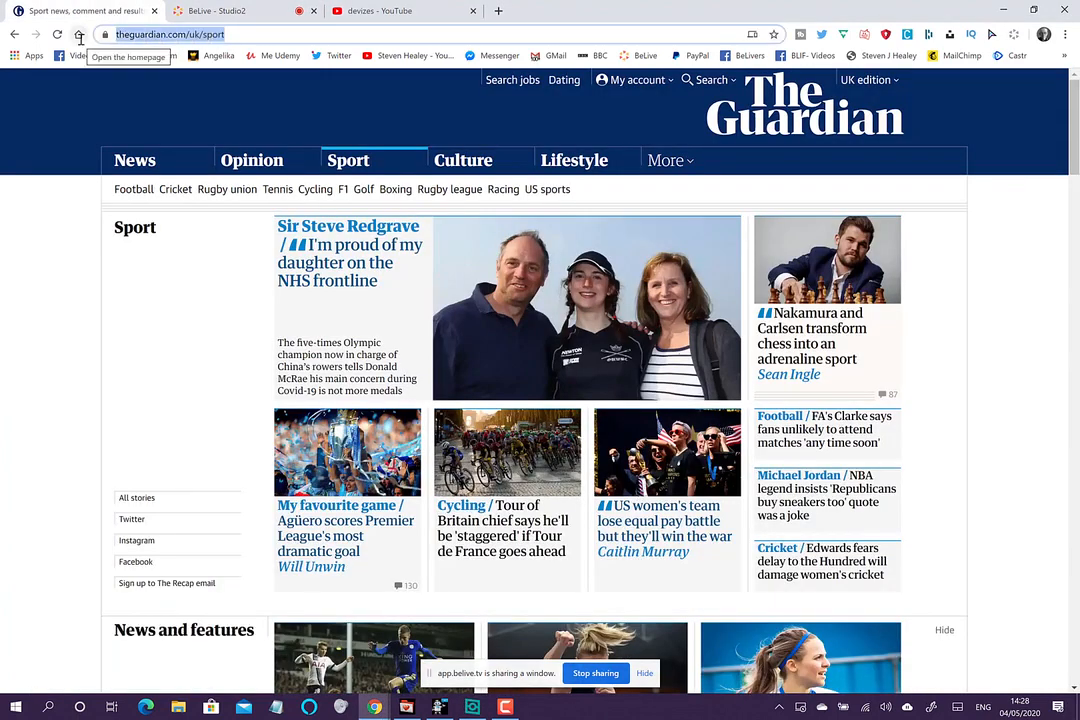
left_click(190, 10)
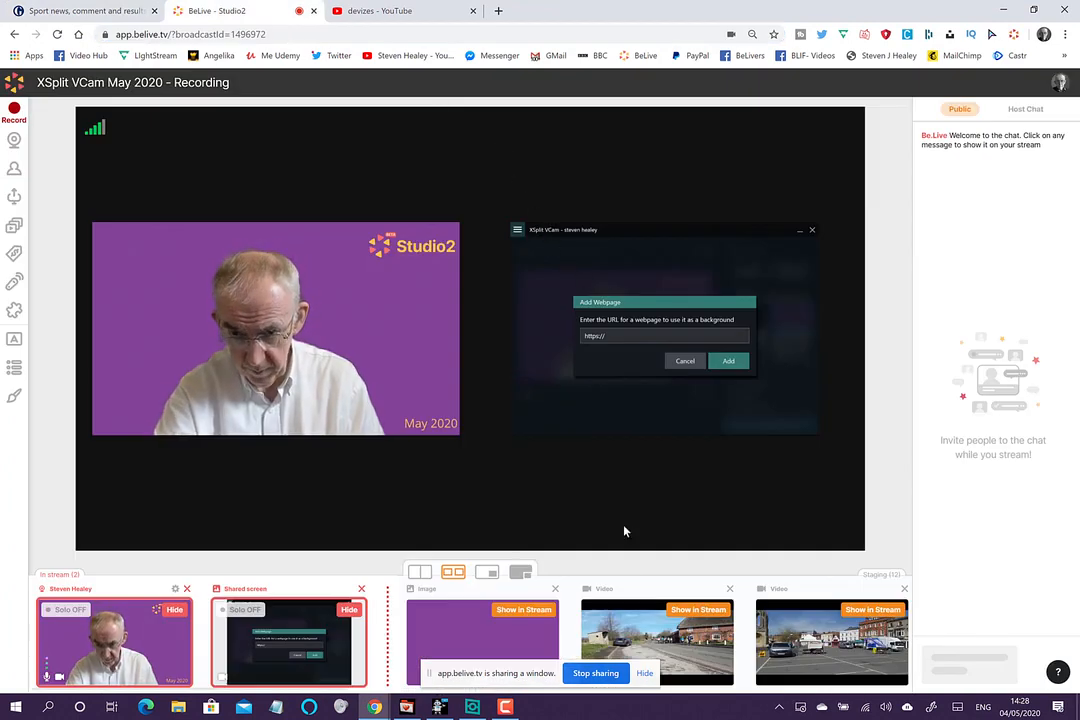
left_click(472, 707)
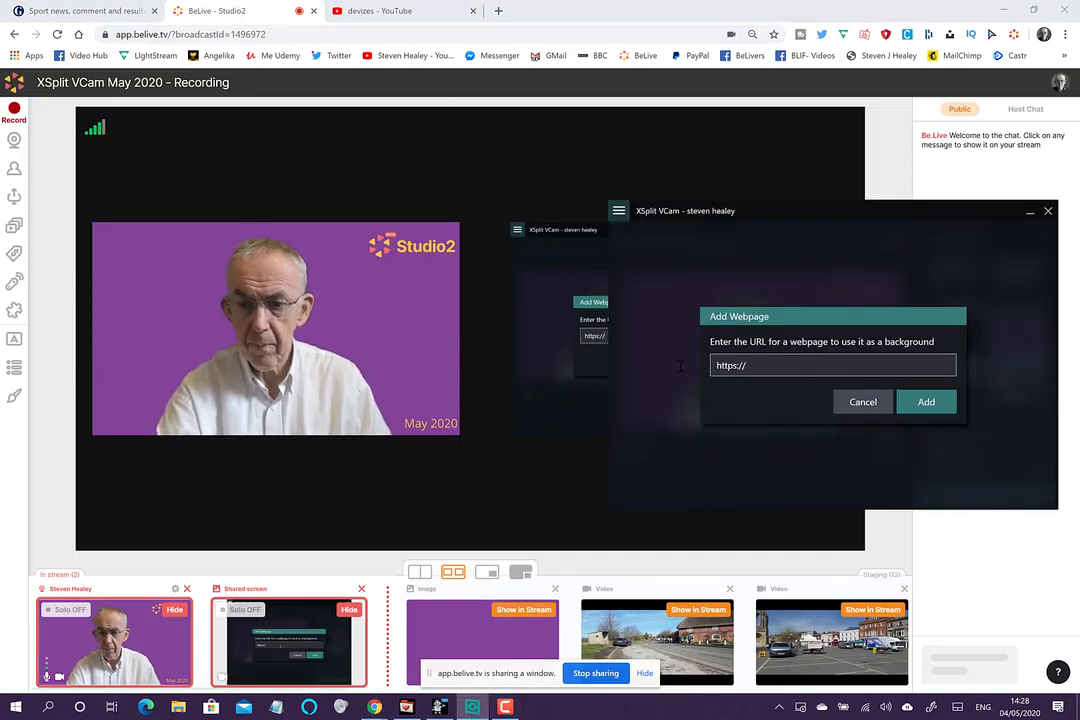
left_click_drag(800, 368, 643, 365)
key("ctrl+v")
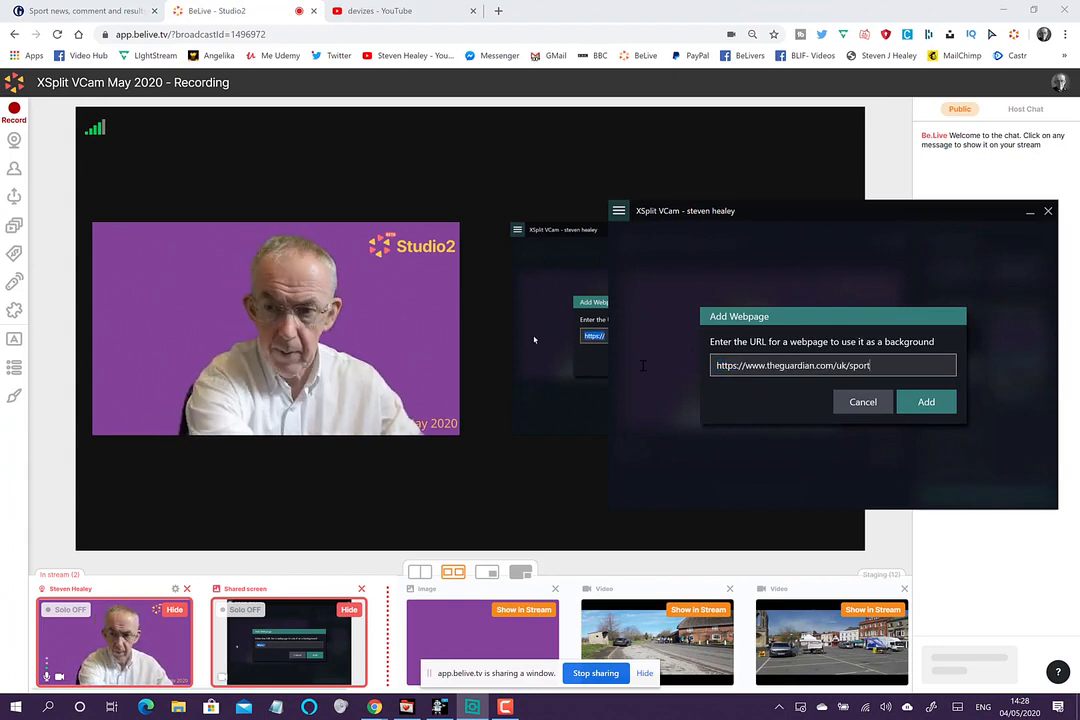
left_click(923, 404)
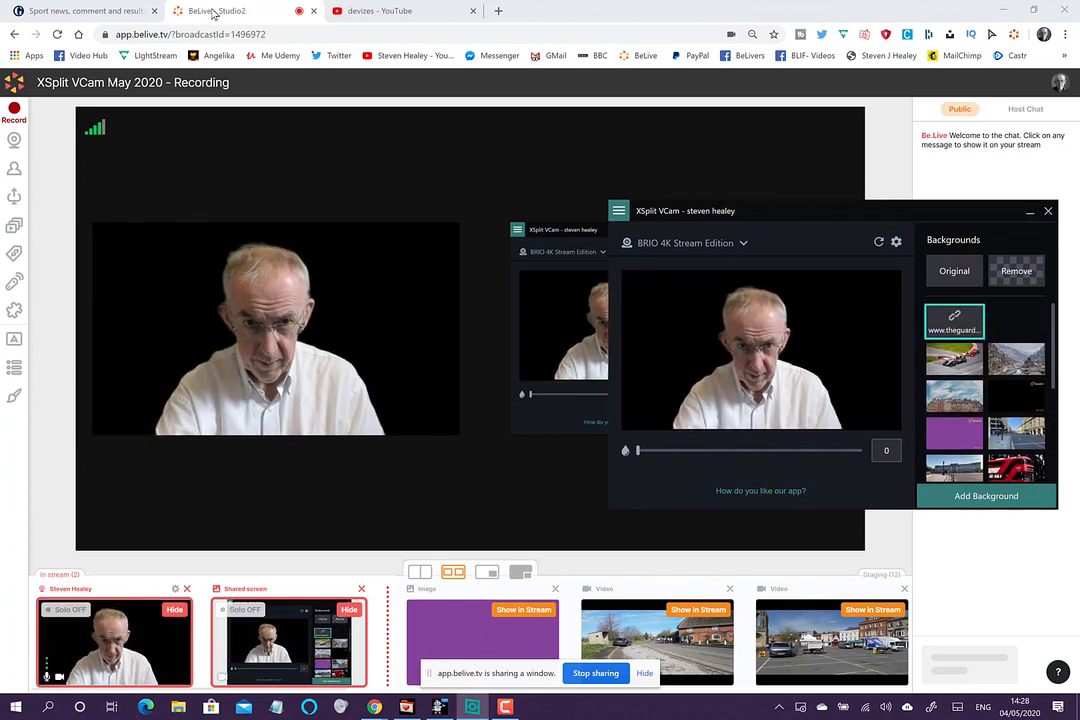
left_click(97, 13)
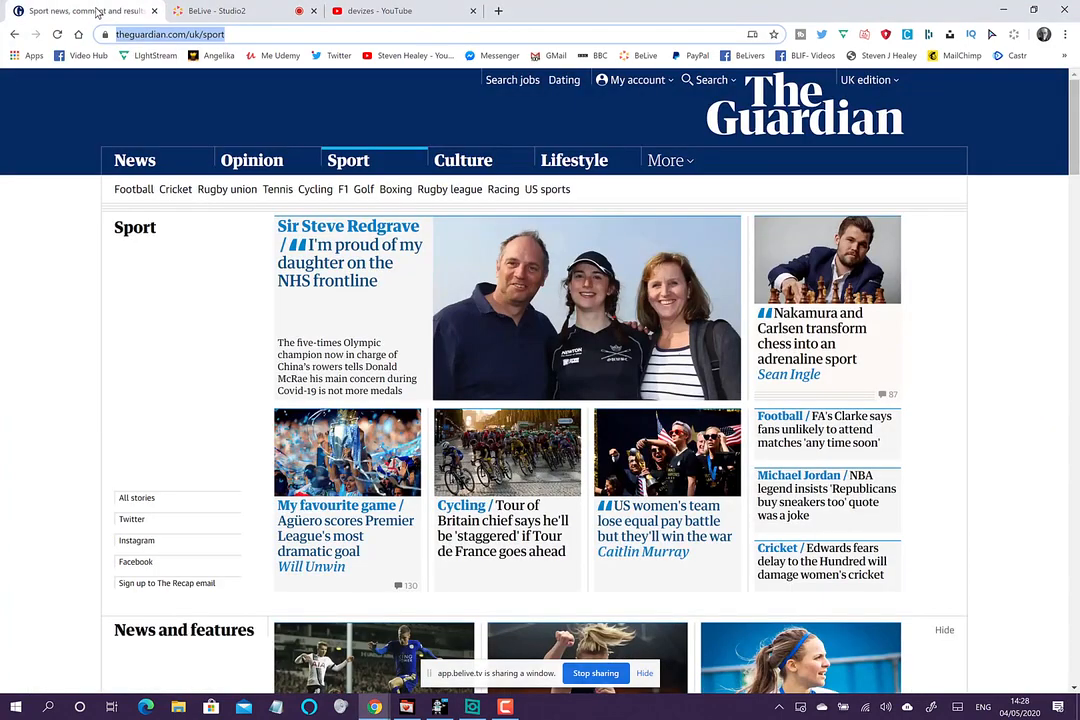
left_click(208, 12)
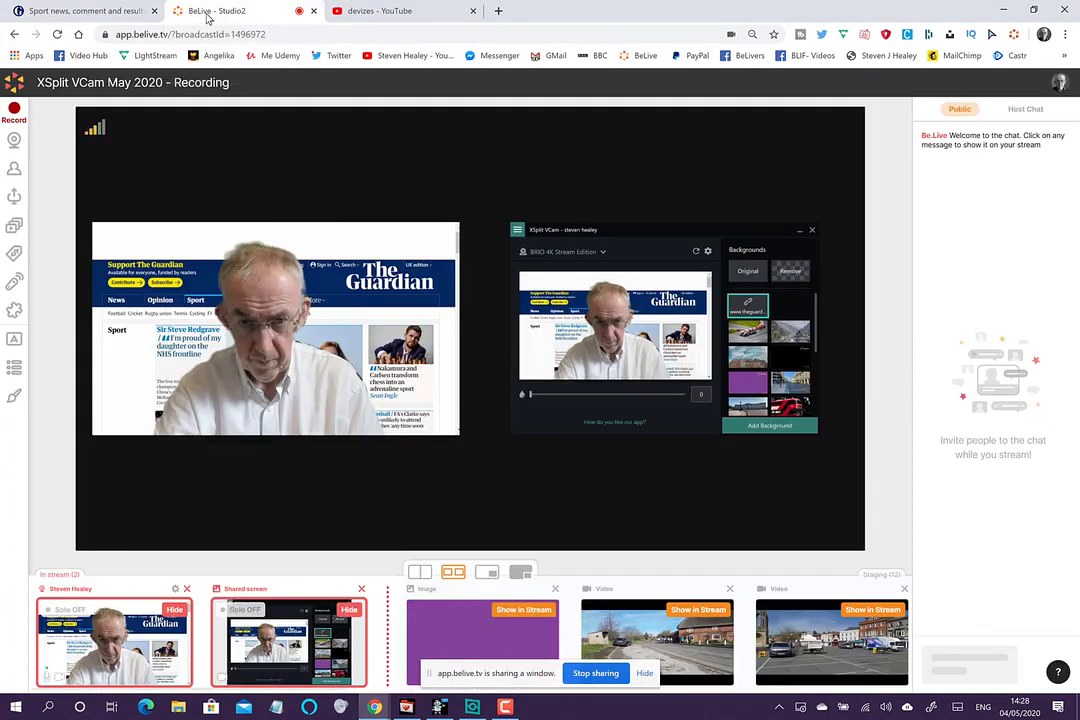